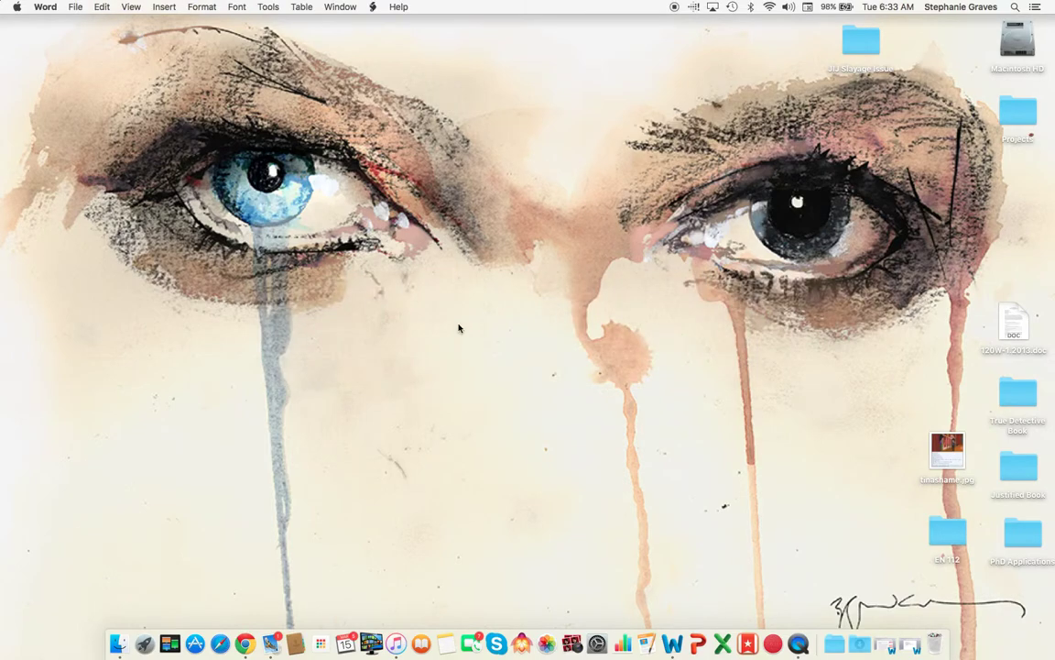
- Create a new blank document, then type and delete a practice heading to leave the page empty
left_click(77, 6)
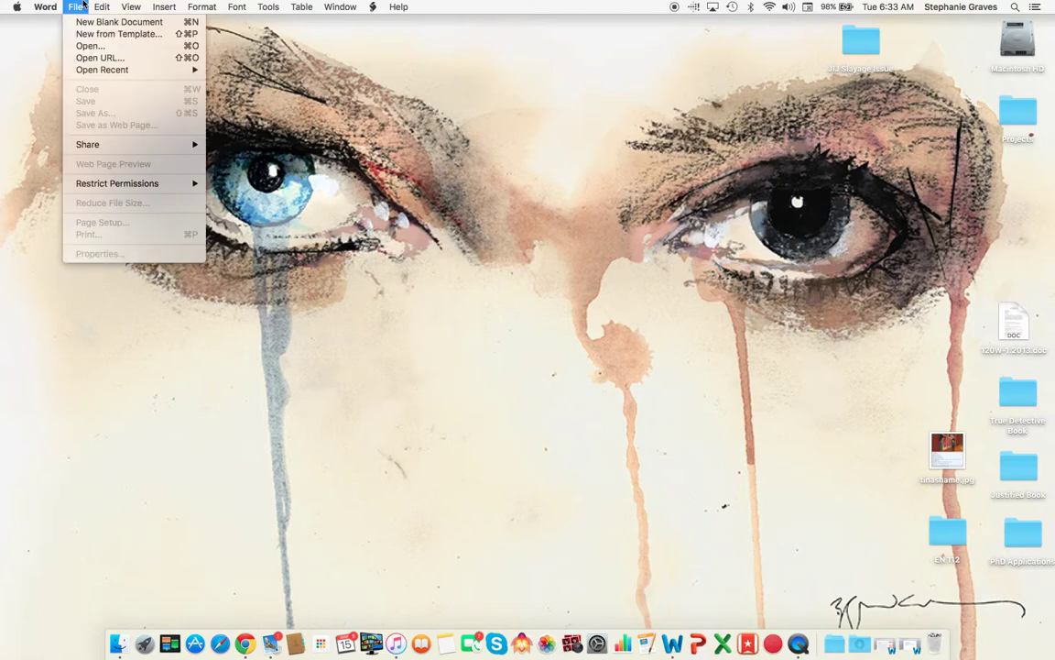
left_click(91, 25)
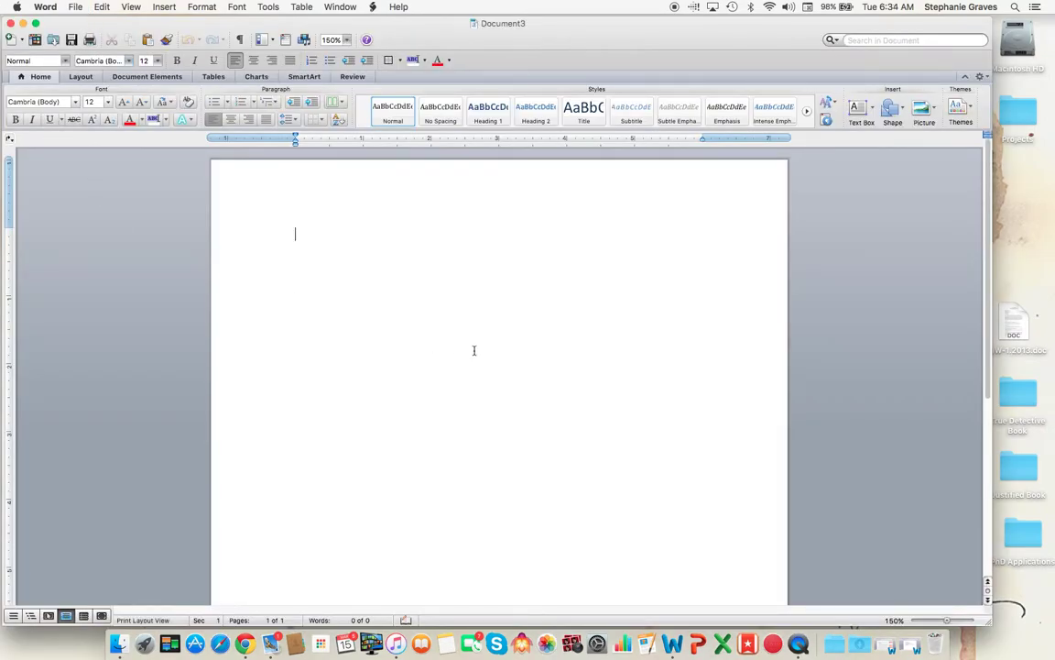
type("HOW TO MAKE A")
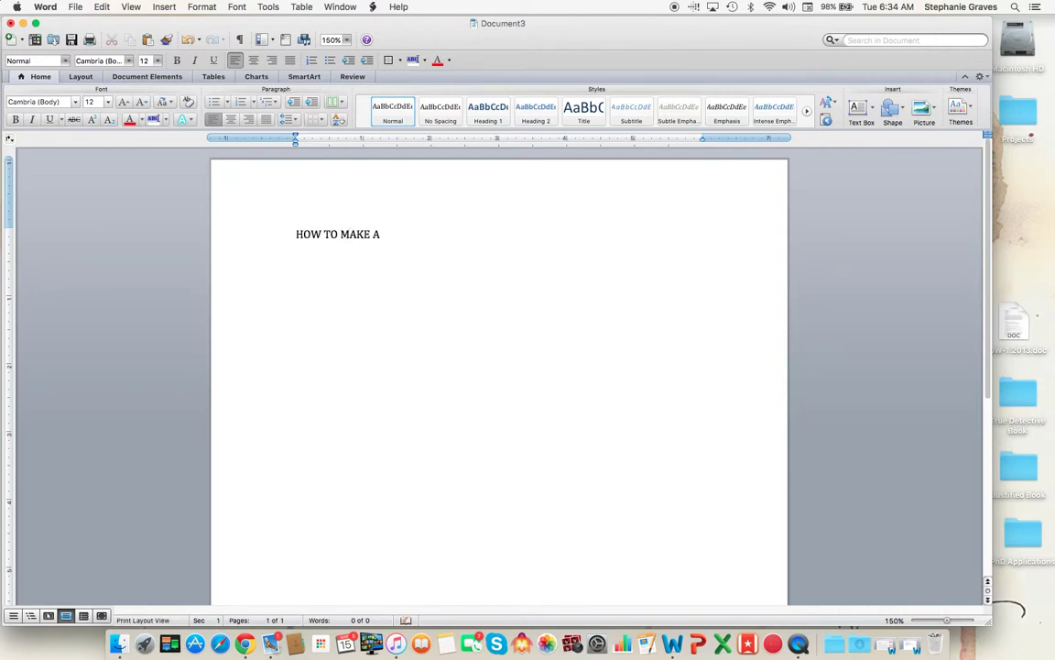
type(" HANGING INDEN")
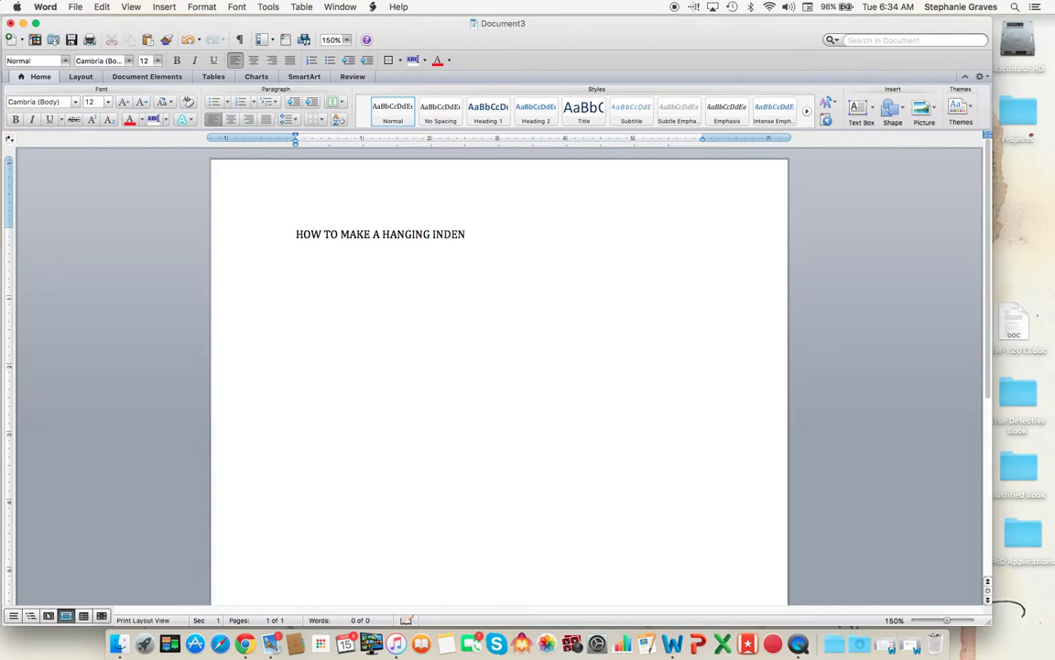
type("TION")
left_click_drag(528, 234, 257, 194)
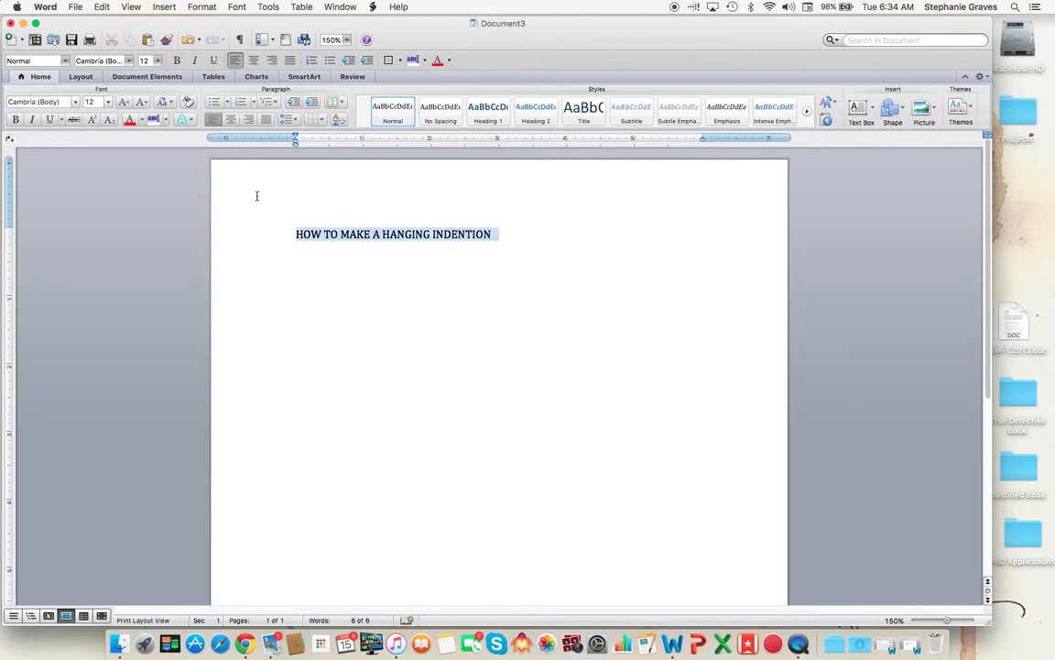
key("BackSpace")
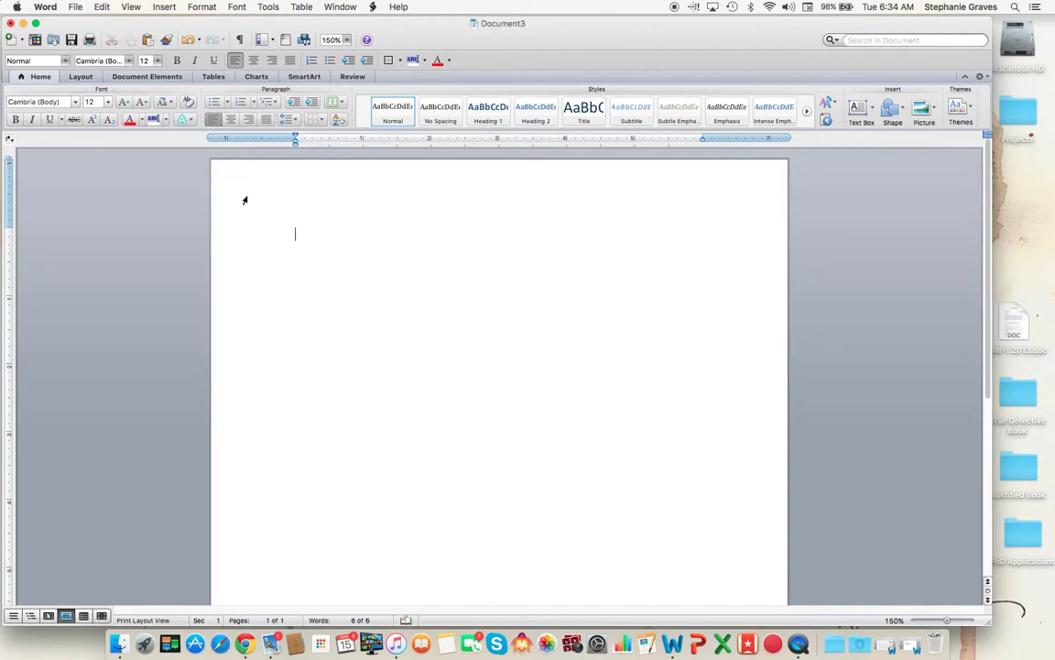
- Set the left and right page margins to 1 inch on the Layout tab
left_click(82, 77)
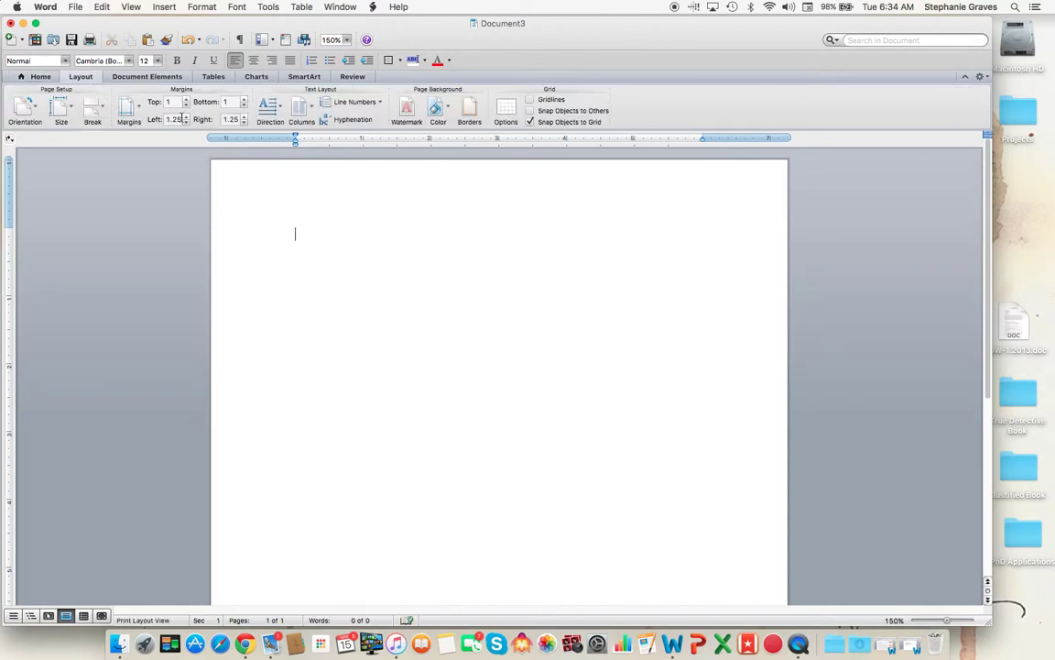
left_click(186, 123)
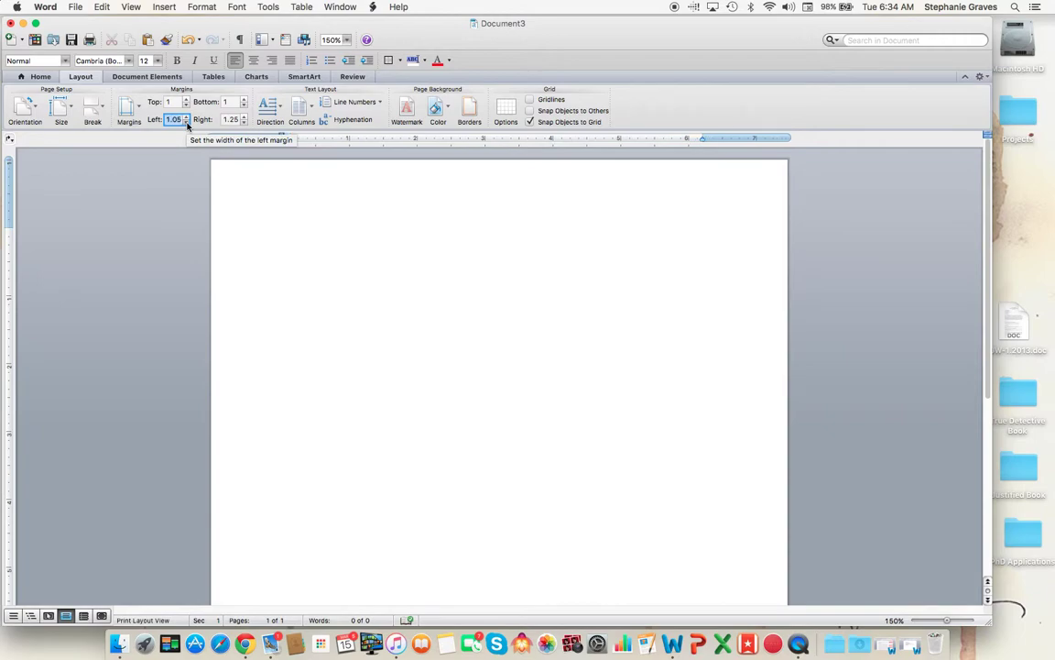
left_click(244, 124)
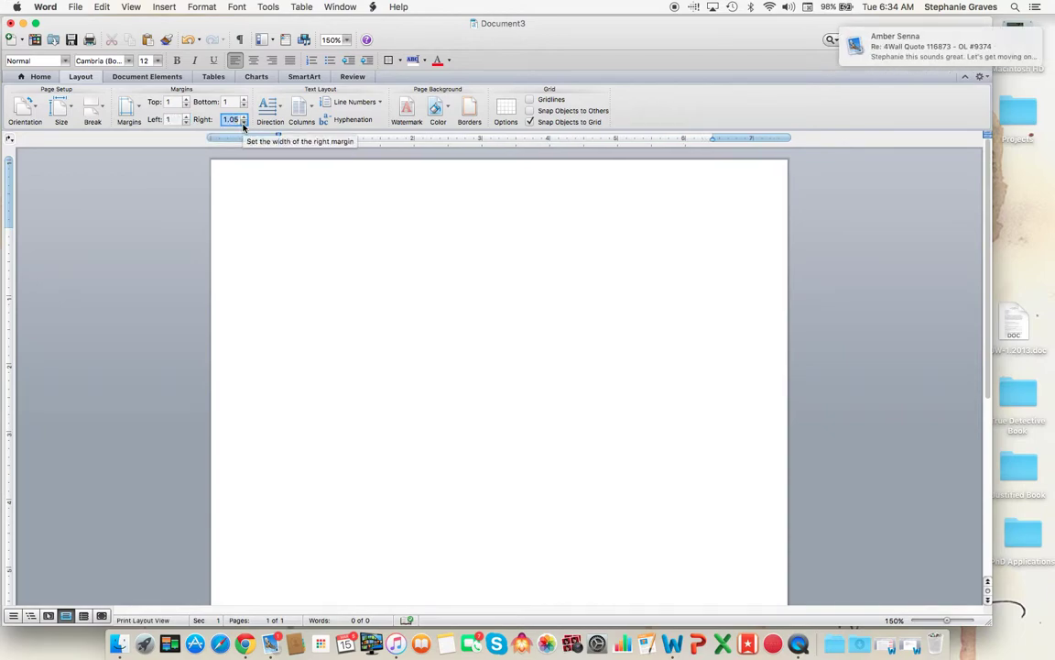
left_click(243, 123)
left_click(243, 124)
left_click(244, 123)
left_click(244, 117)
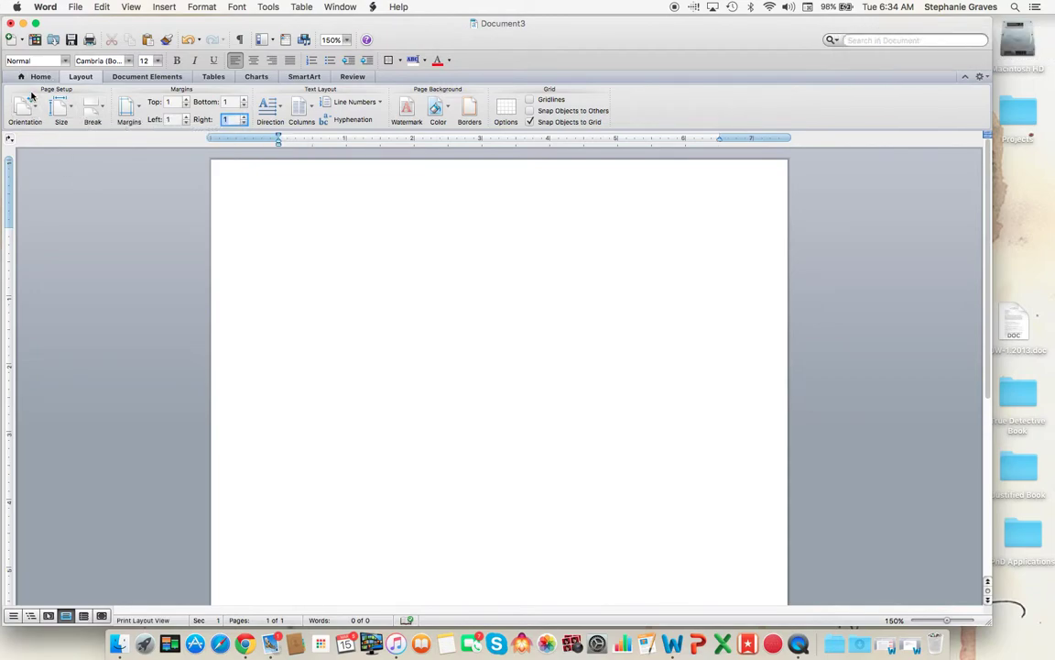
- Change the document font to Times New Roman
left_click(38, 76)
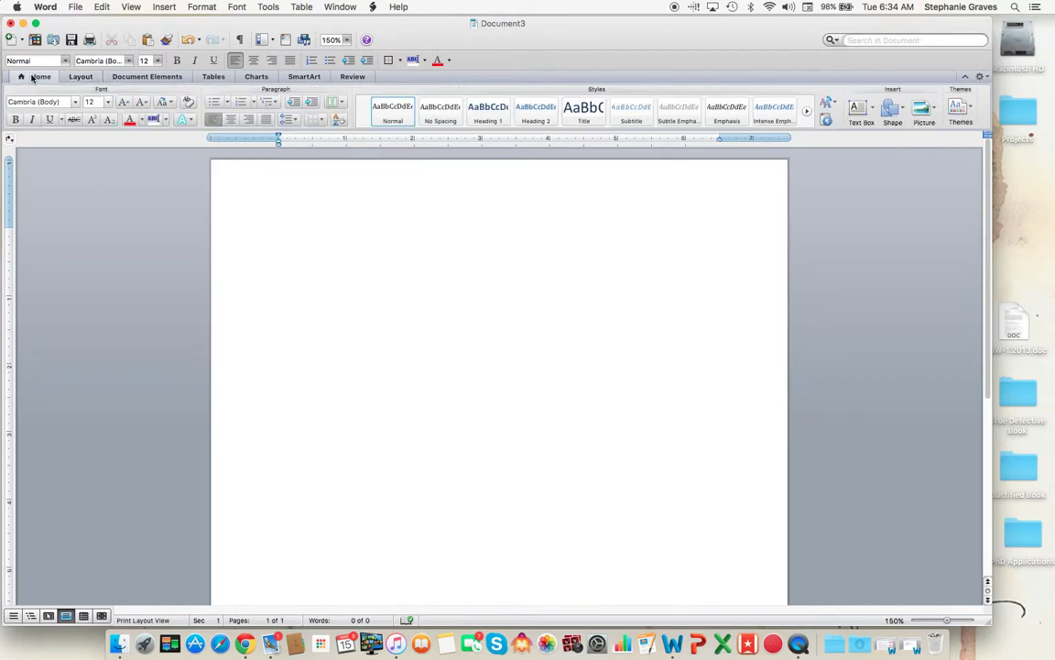
left_click(76, 103)
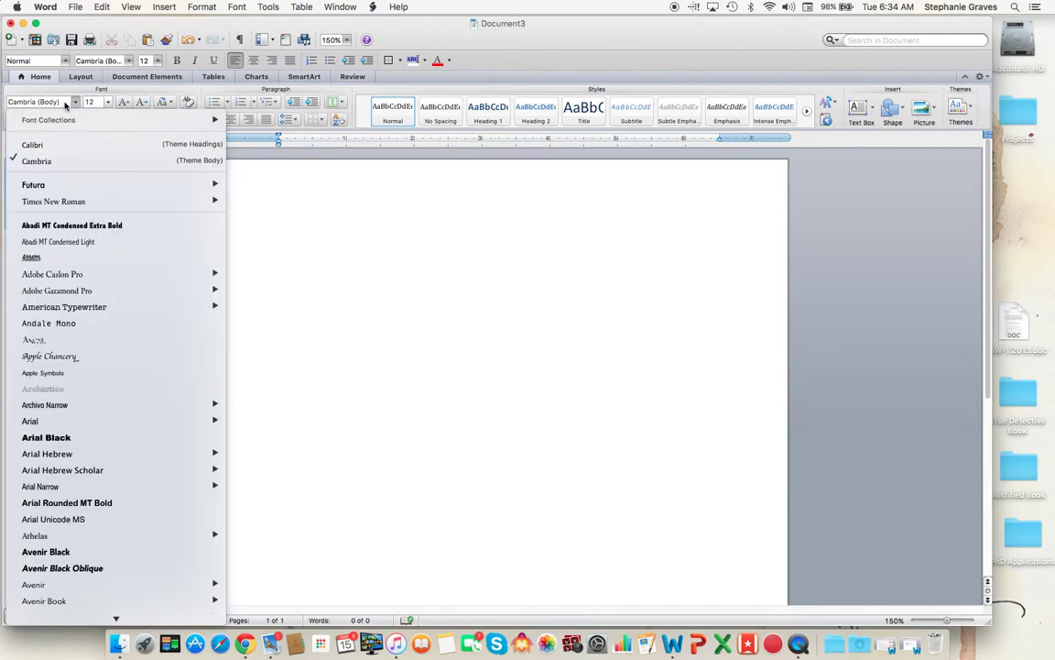
left_click(45, 201)
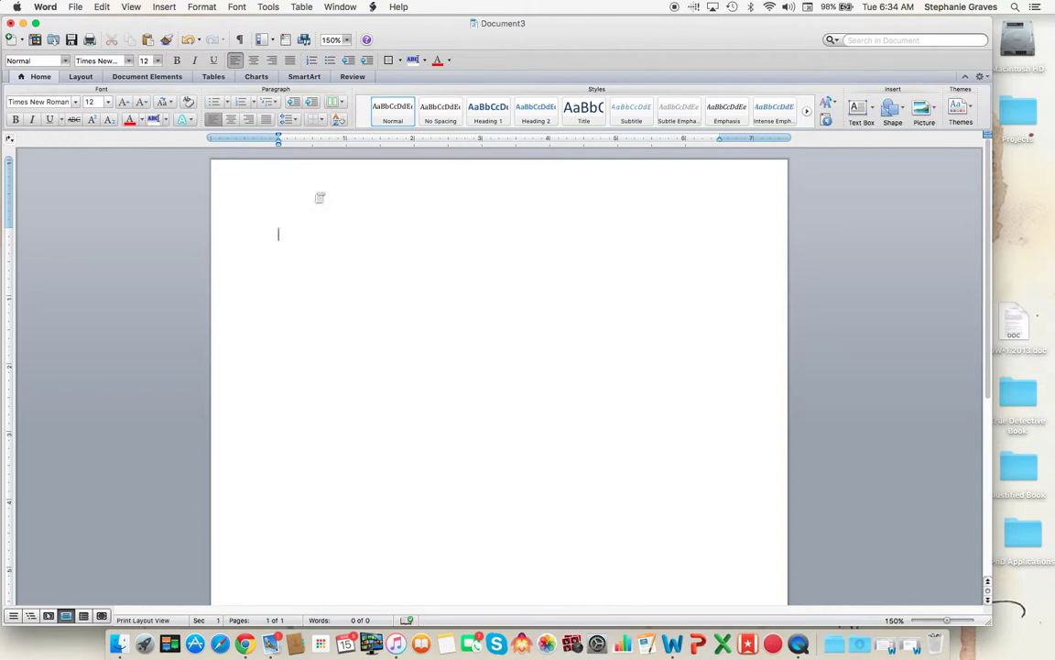
- Type the author's surname in the header and set page numbering to start at 7
double_click(289, 185)
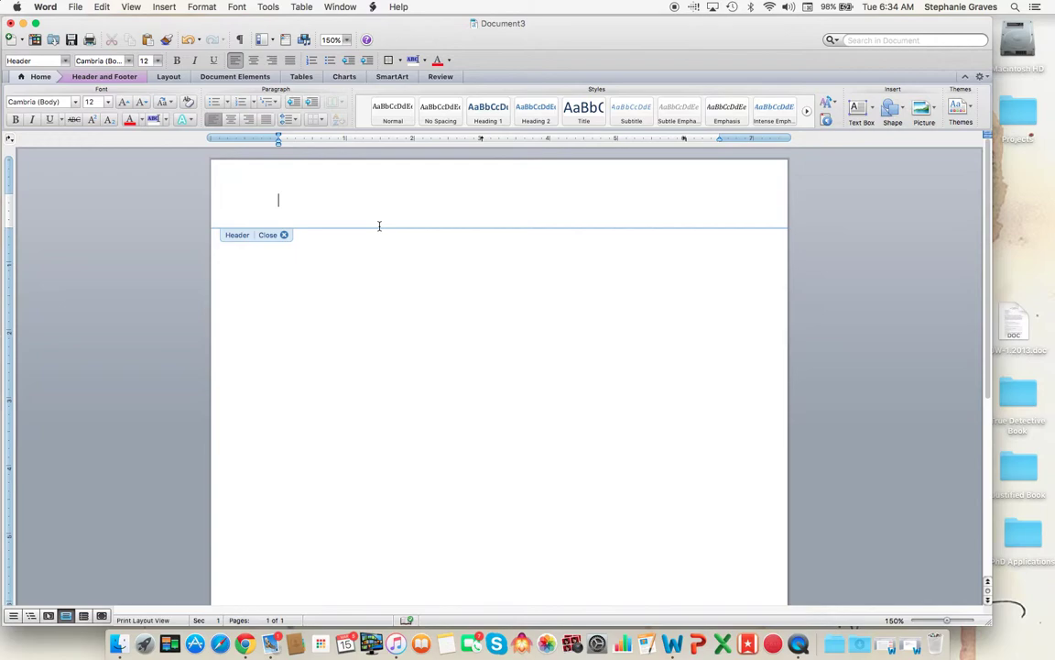
type("Graves")
left_click(167, 6)
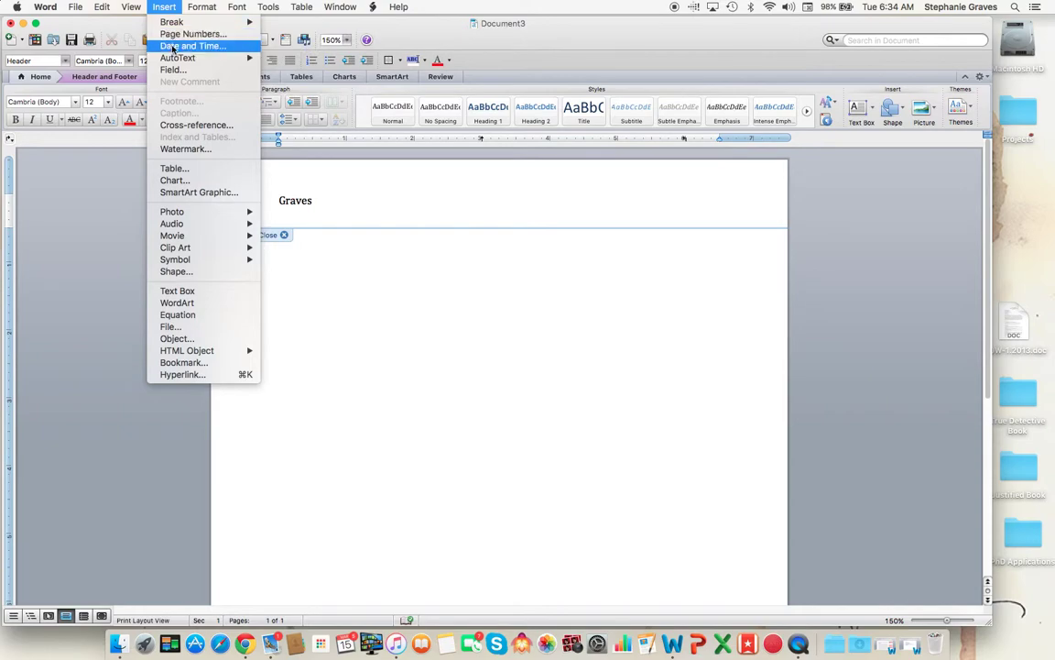
mouse_move(172, 23)
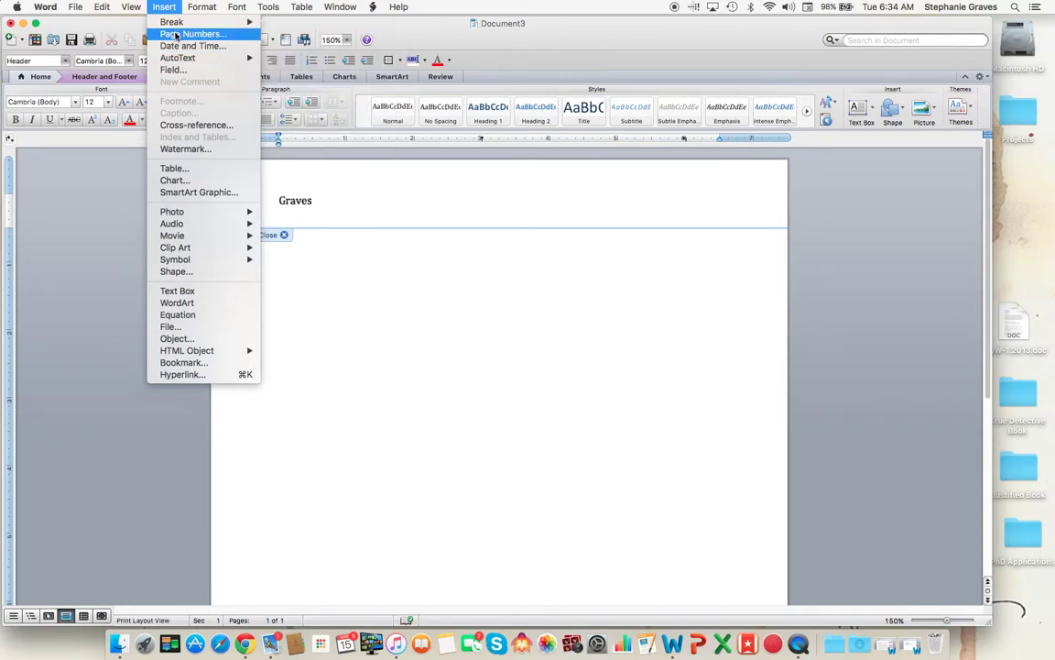
left_click(177, 35)
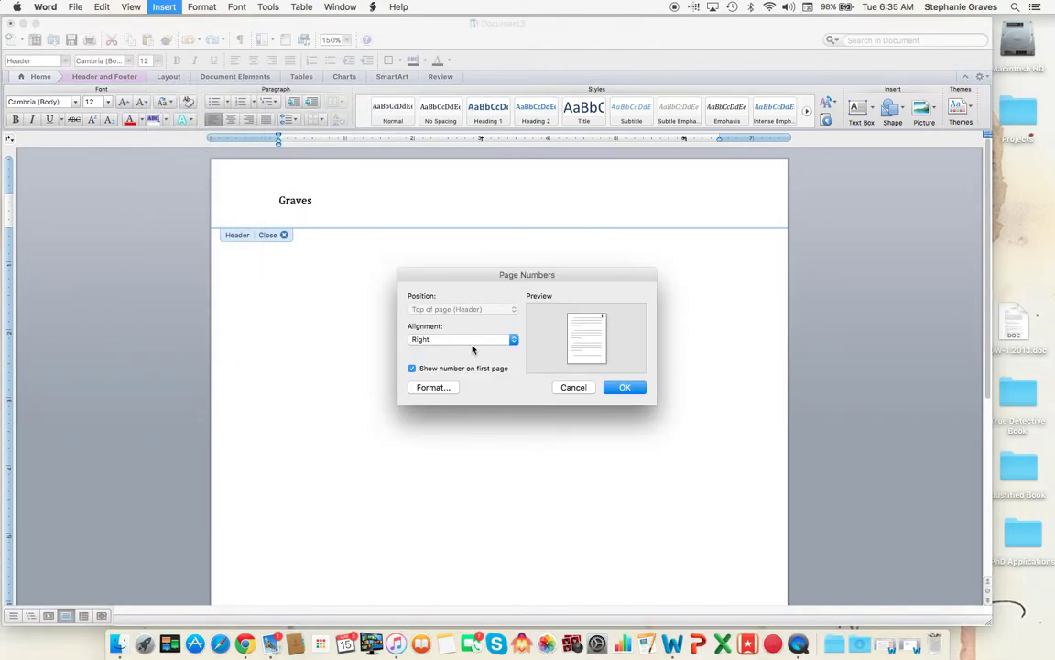
left_click(431, 387)
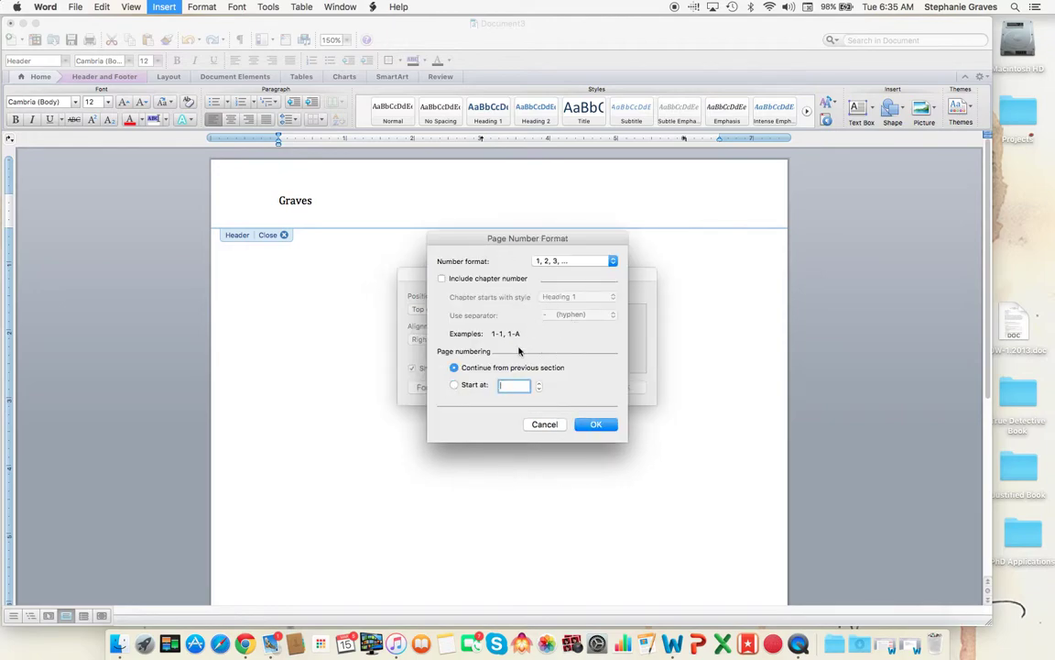
left_click(454, 384)
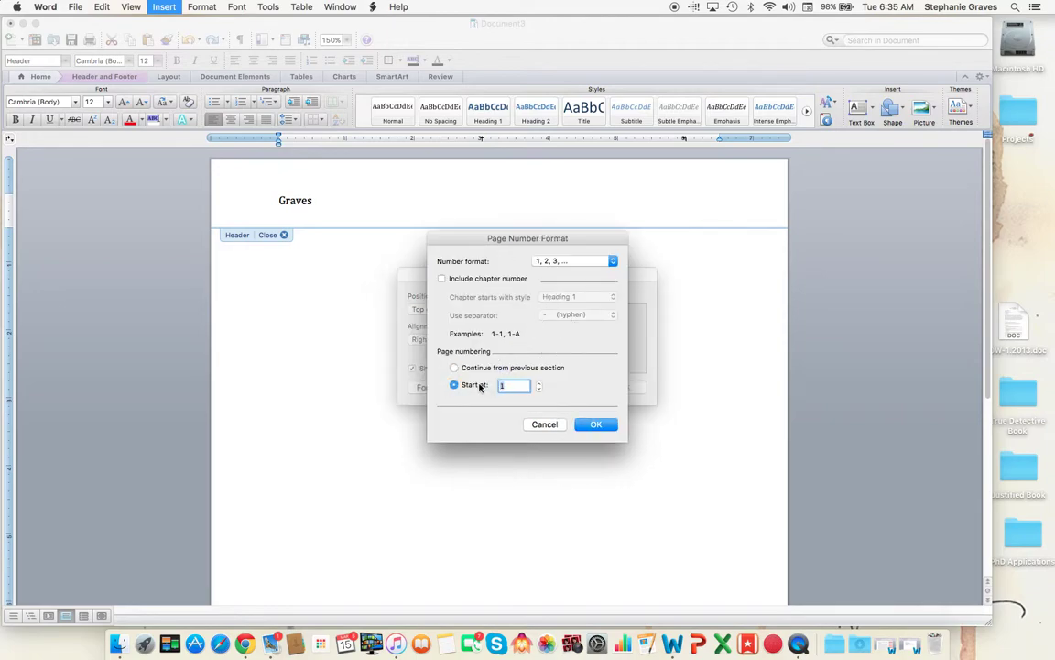
left_click(538, 383)
left_click(596, 427)
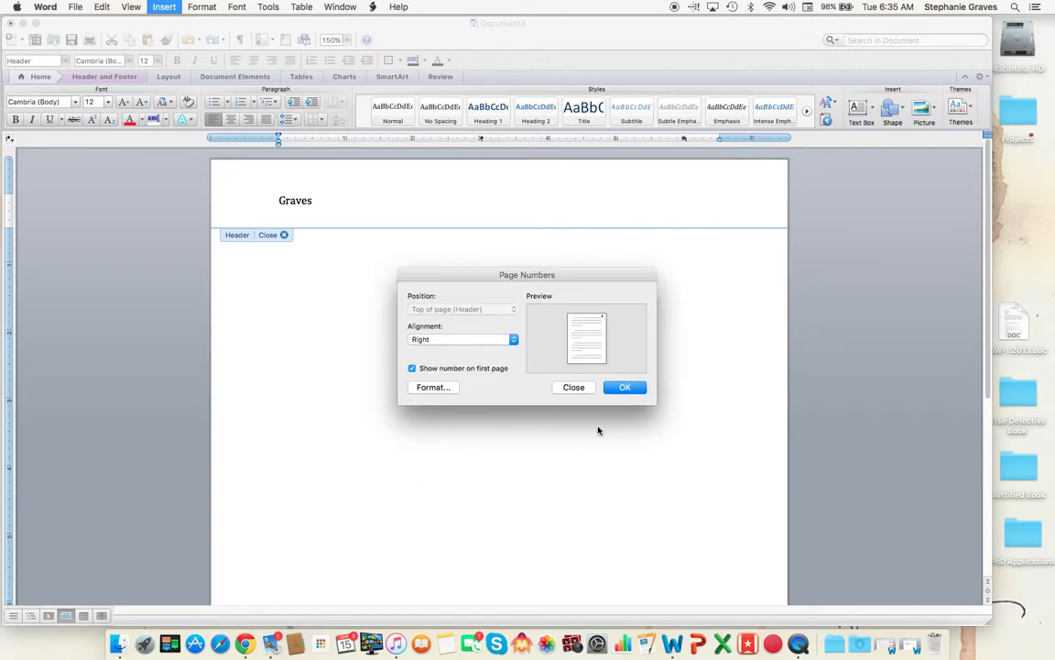
- Insert the page number and right-align the surname beside it in the header
left_click(623, 387)
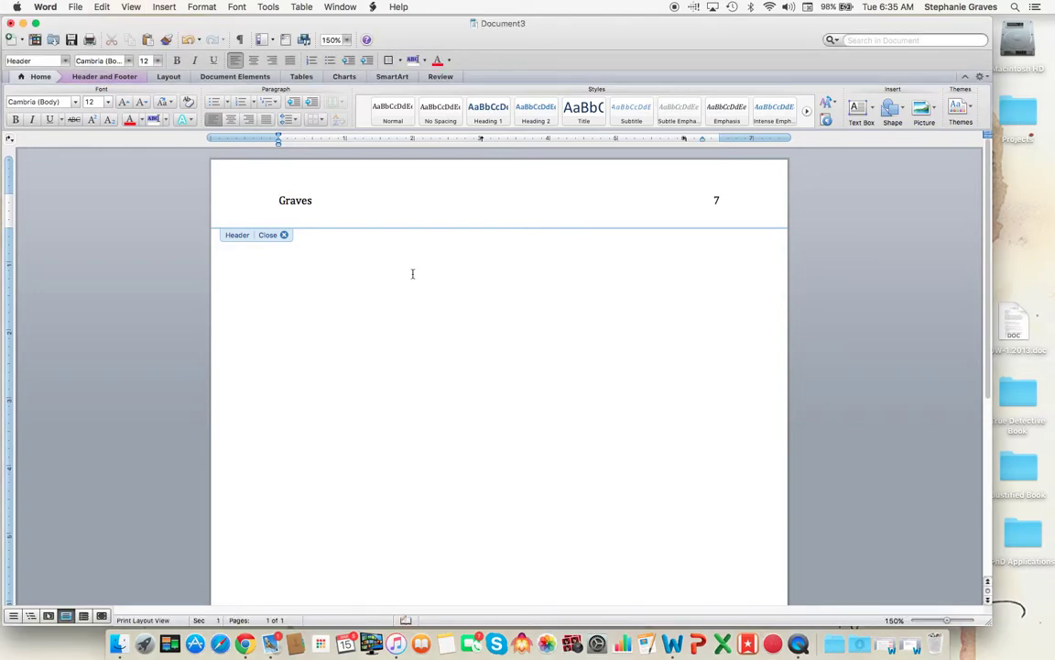
left_click(260, 183)
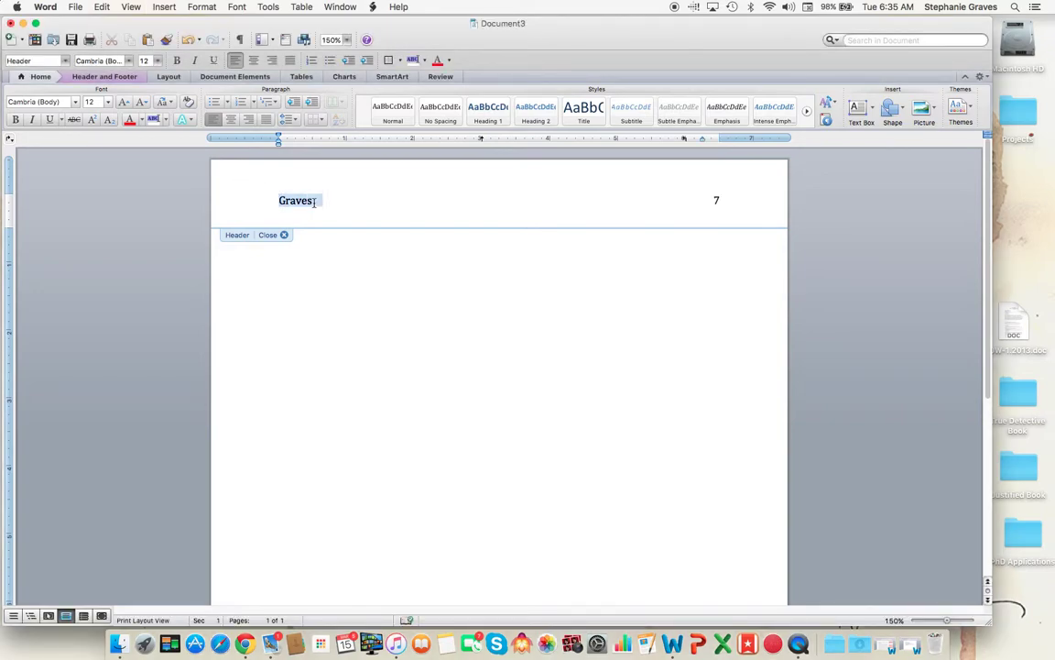
left_click(248, 119)
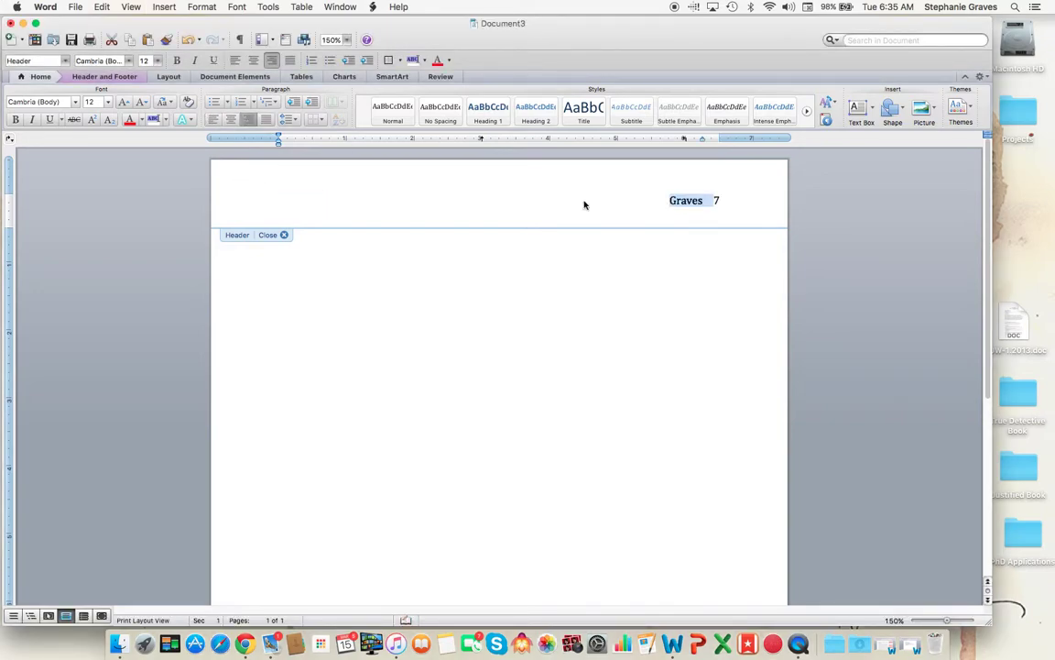
left_click(718, 201)
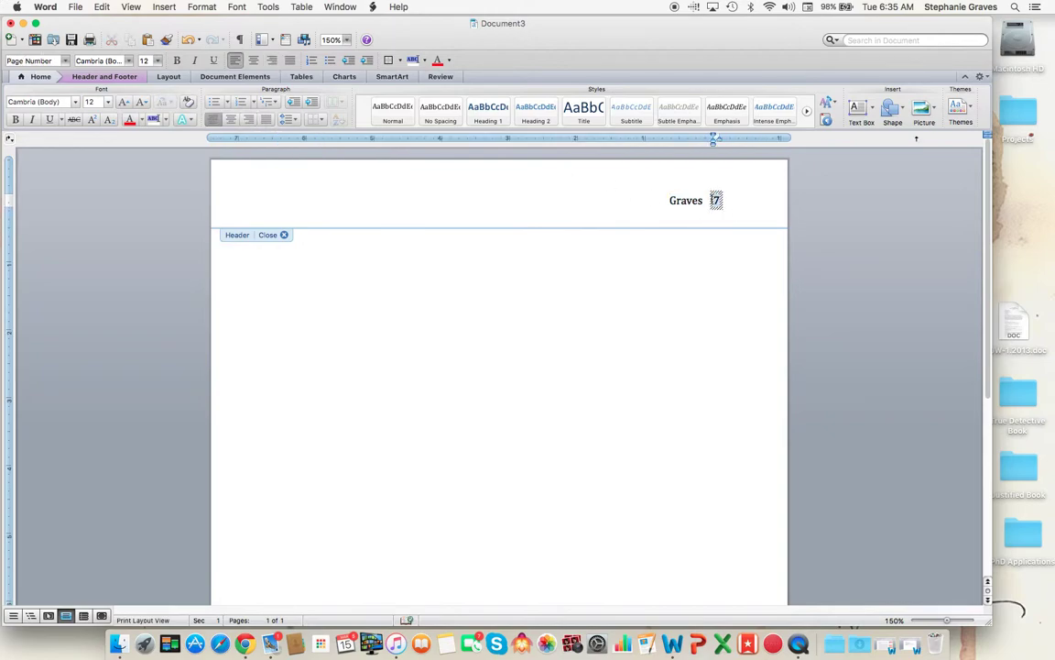
key("shift+Right")
- Set the page number and surname to Times New Roman, then close the header
left_click(128, 60)
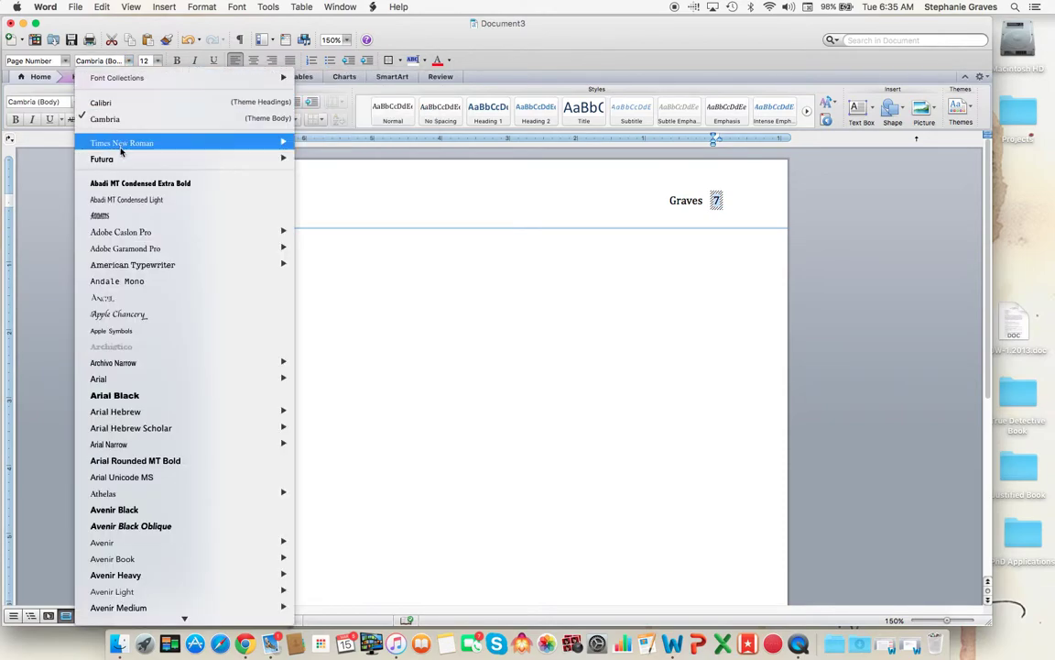
mouse_move(282, 146)
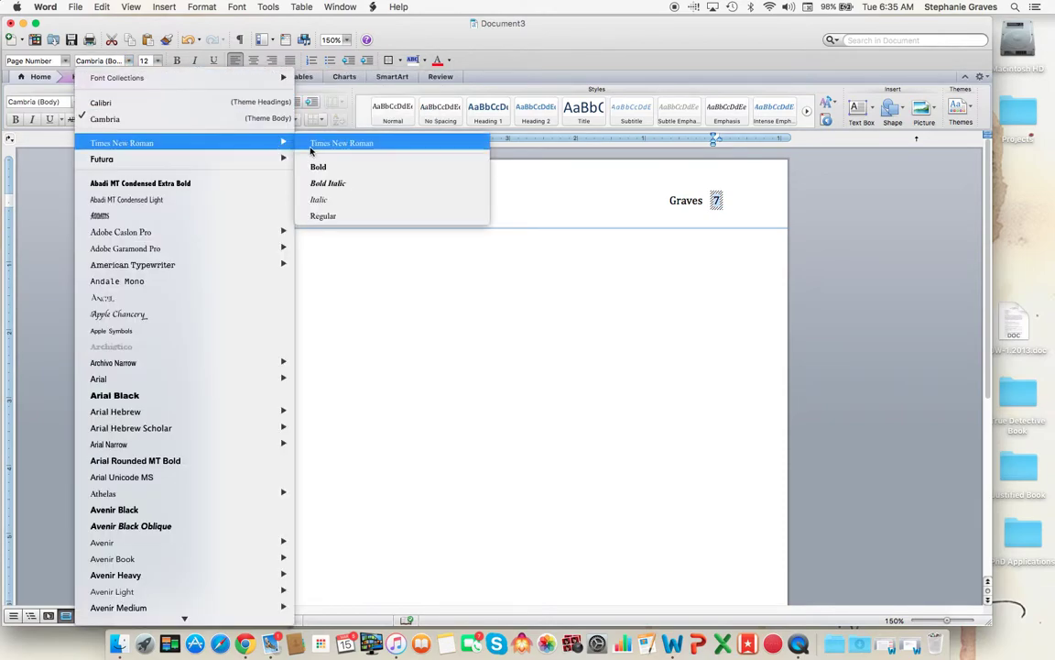
left_click(316, 145)
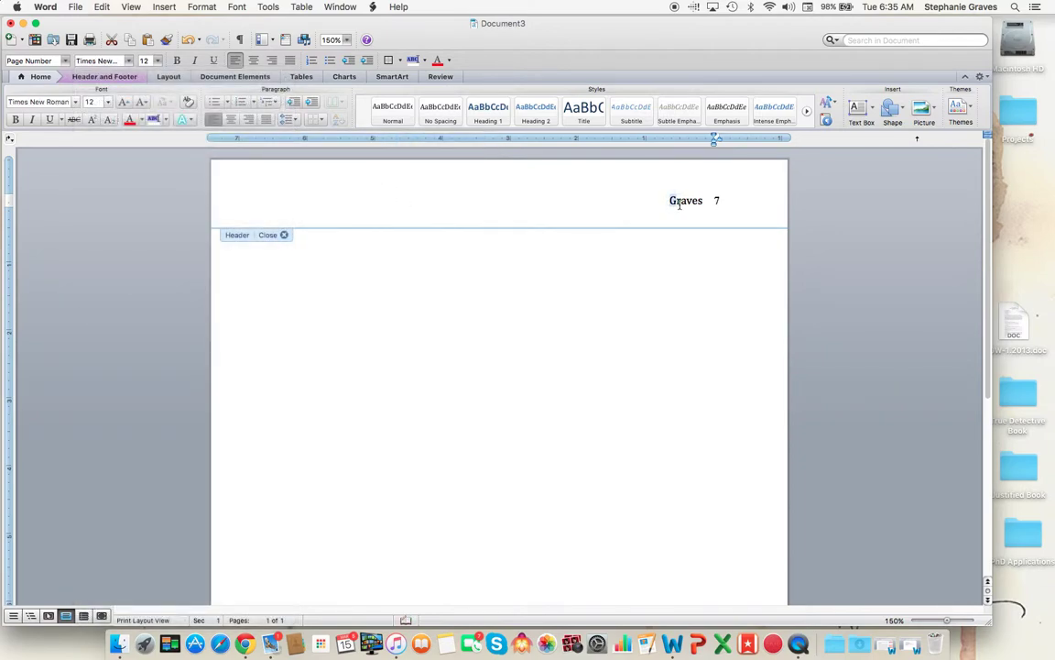
left_click_drag(600, 187, 634, 188)
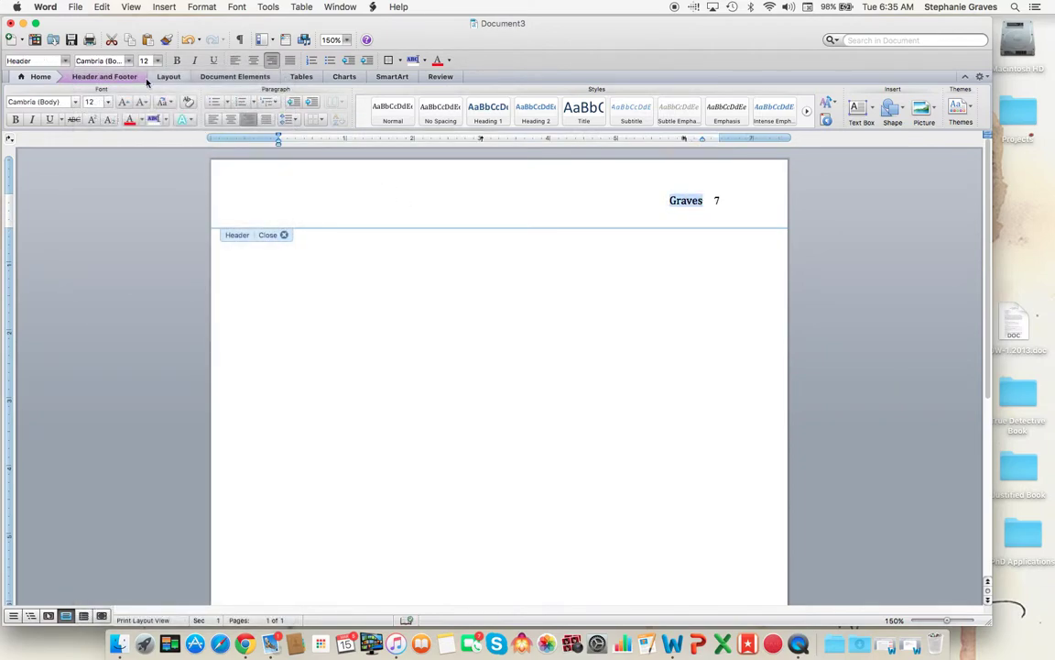
left_click(77, 104)
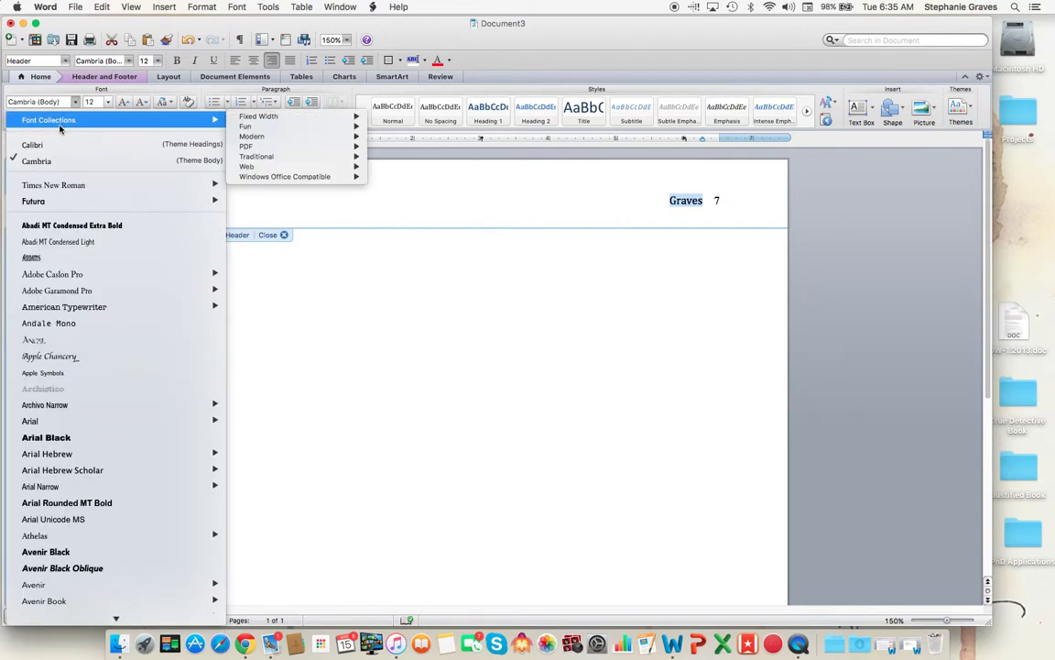
mouse_move(53, 185)
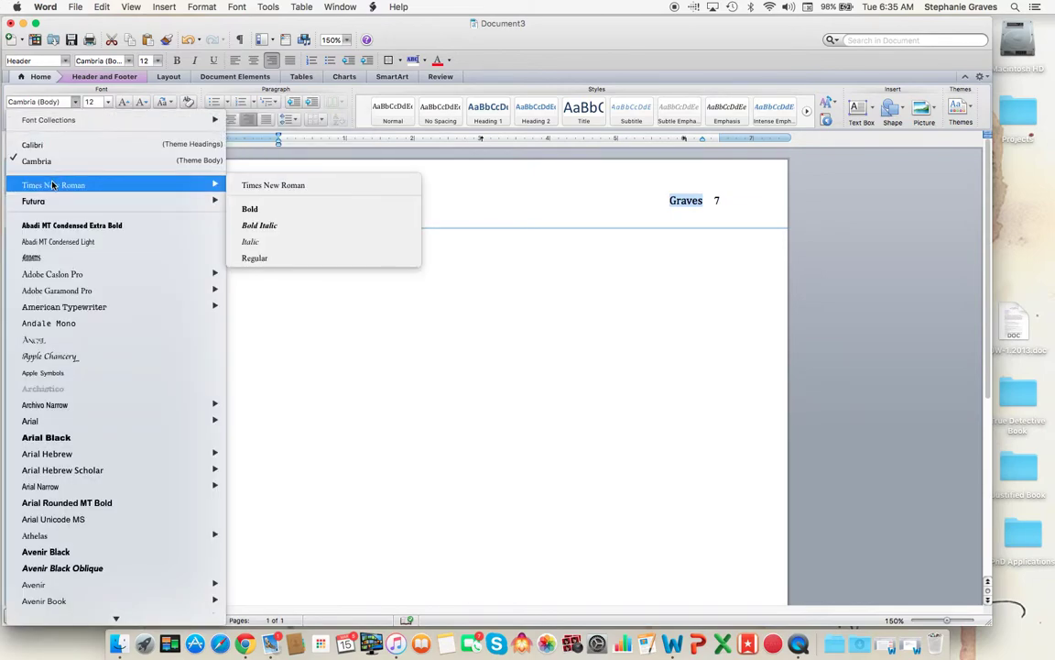
left_click(290, 184)
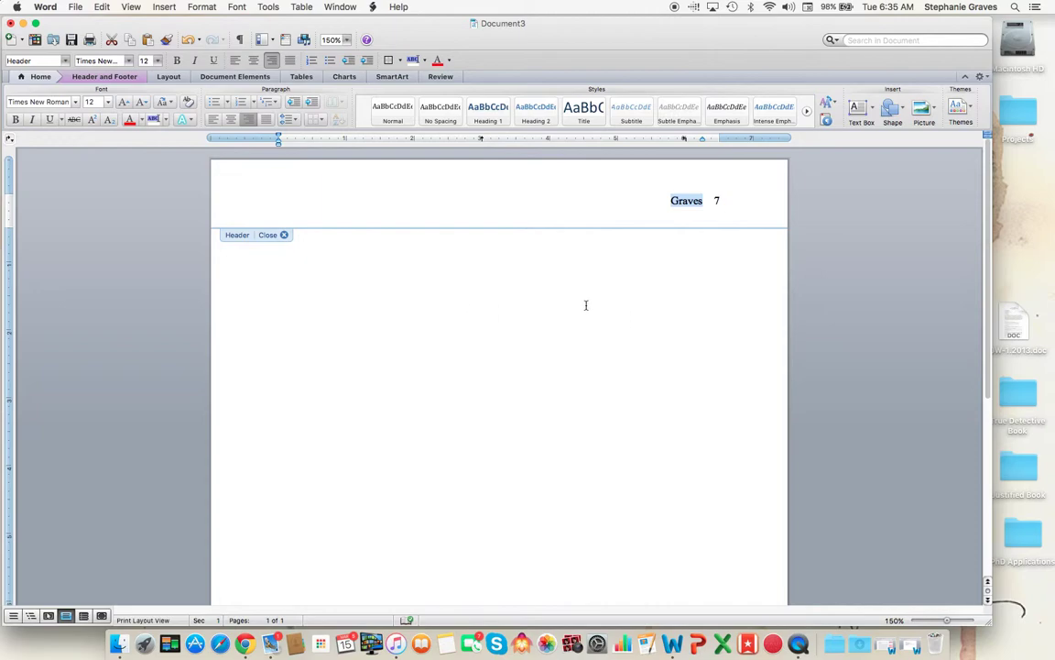
left_click(283, 235)
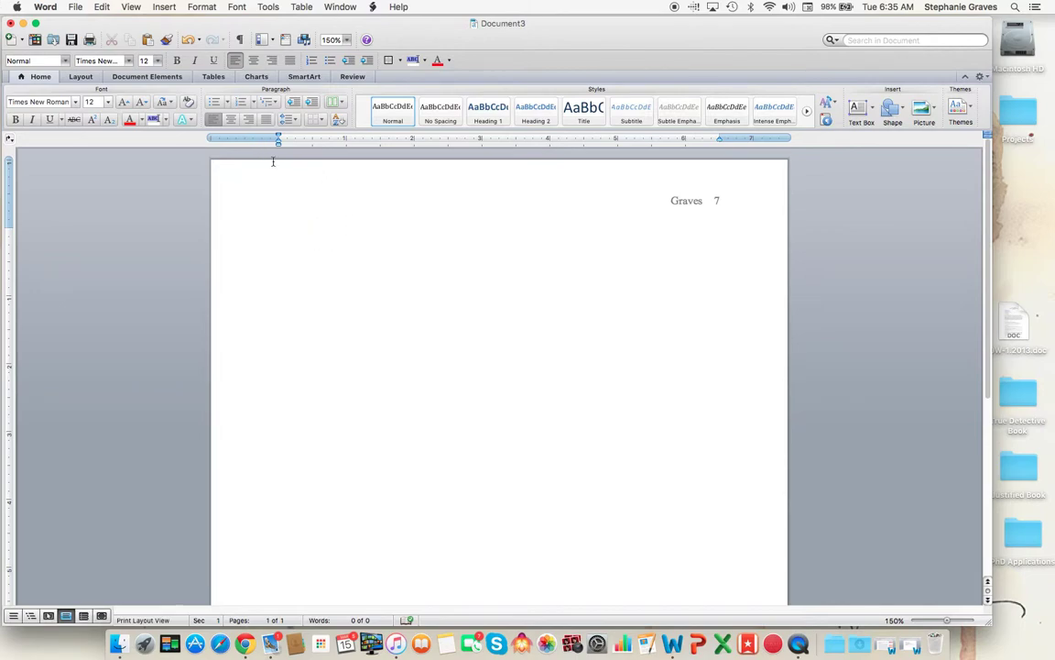
- Type the 'Works Cited' title and center it
type("Works Cited")
left_click_drag(349, 233, 294, 233)
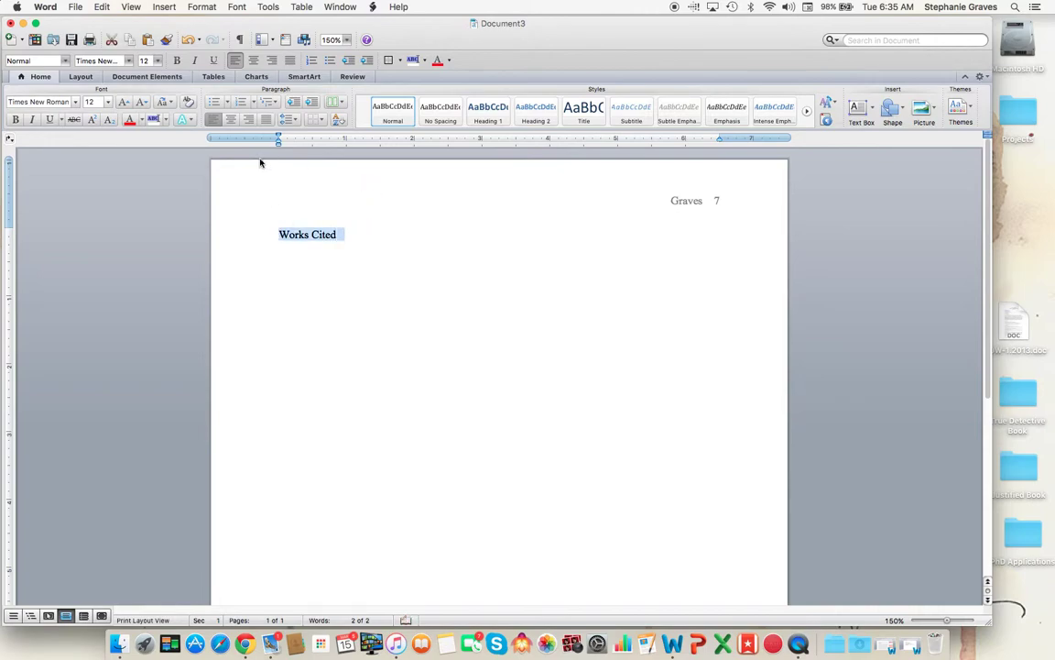
left_click(234, 123)
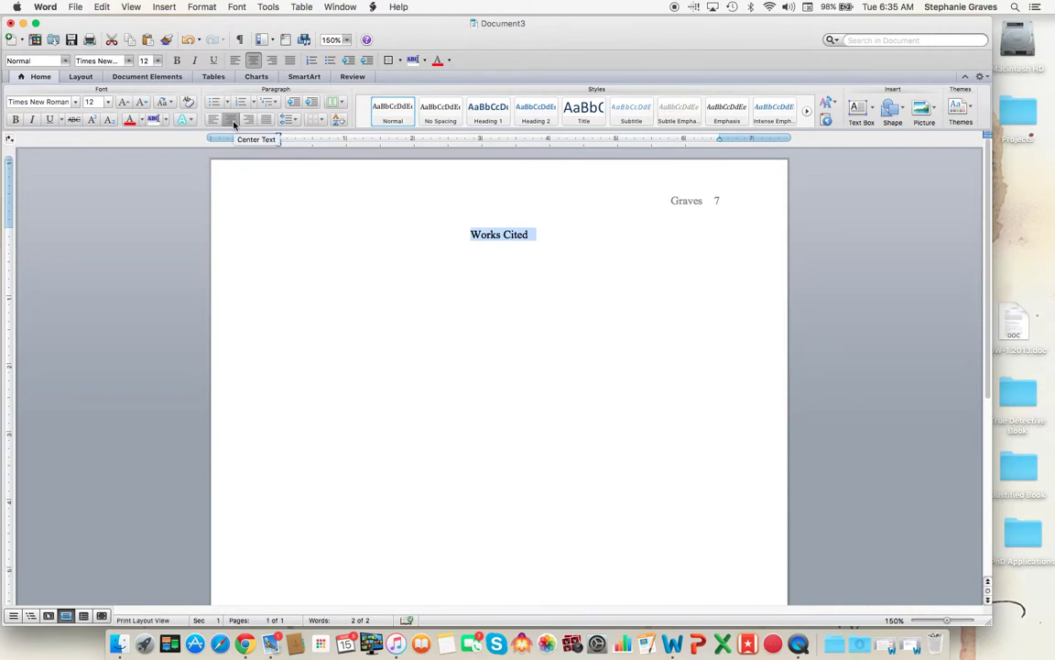
left_click(584, 232)
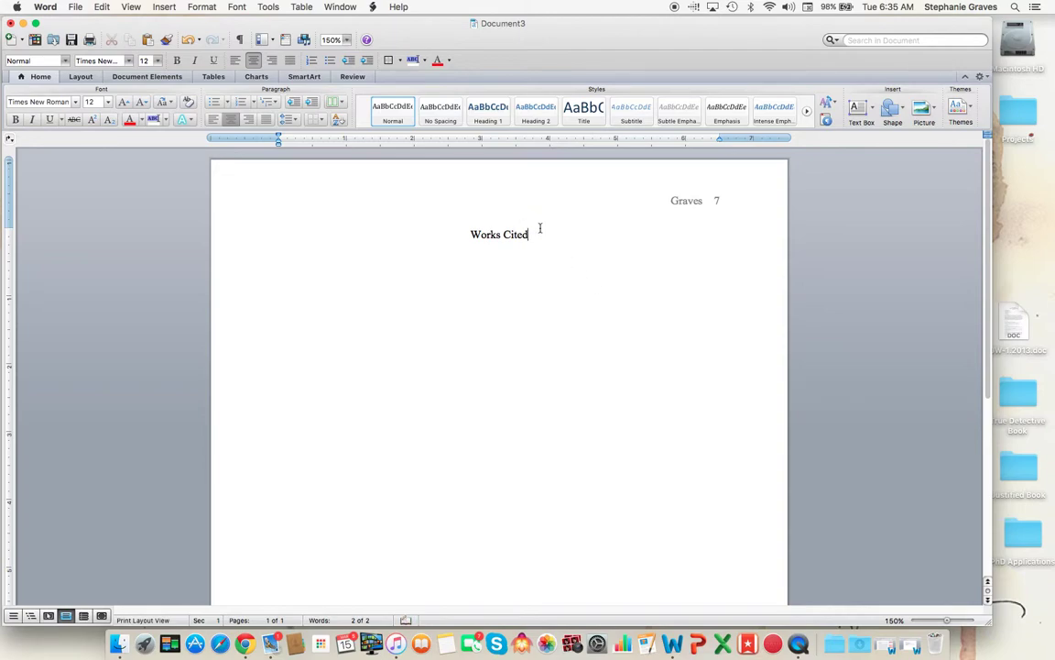
- Double-space the title with 2.0 line spacing, confirm Paragraph settings, and start a new line
left_click(289, 123)
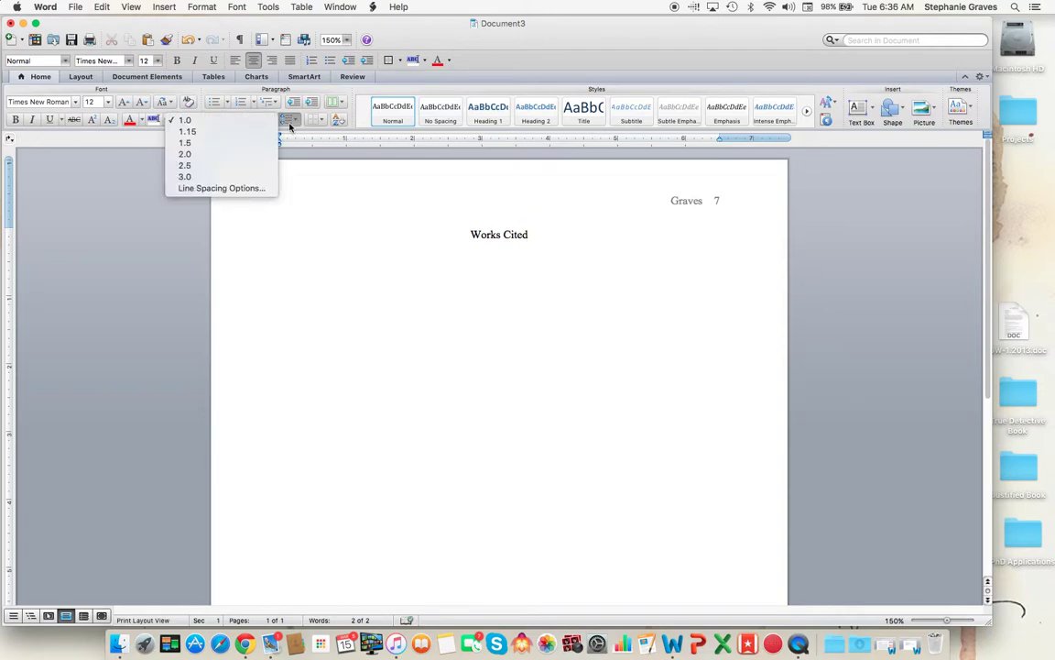
left_click(258, 155)
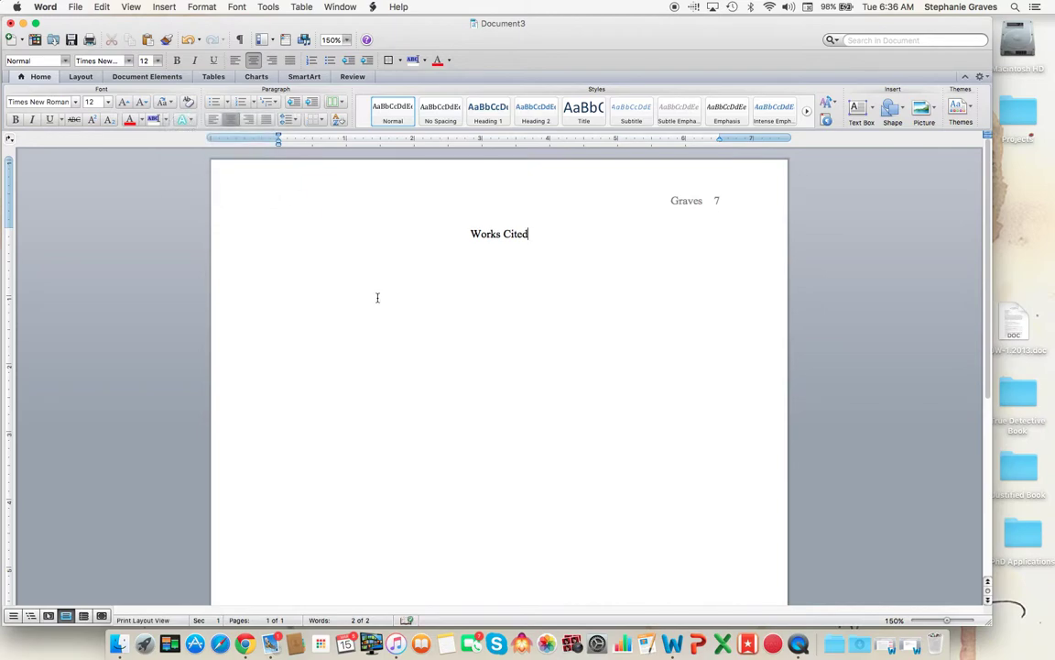
left_click(294, 119)
left_click(261, 190)
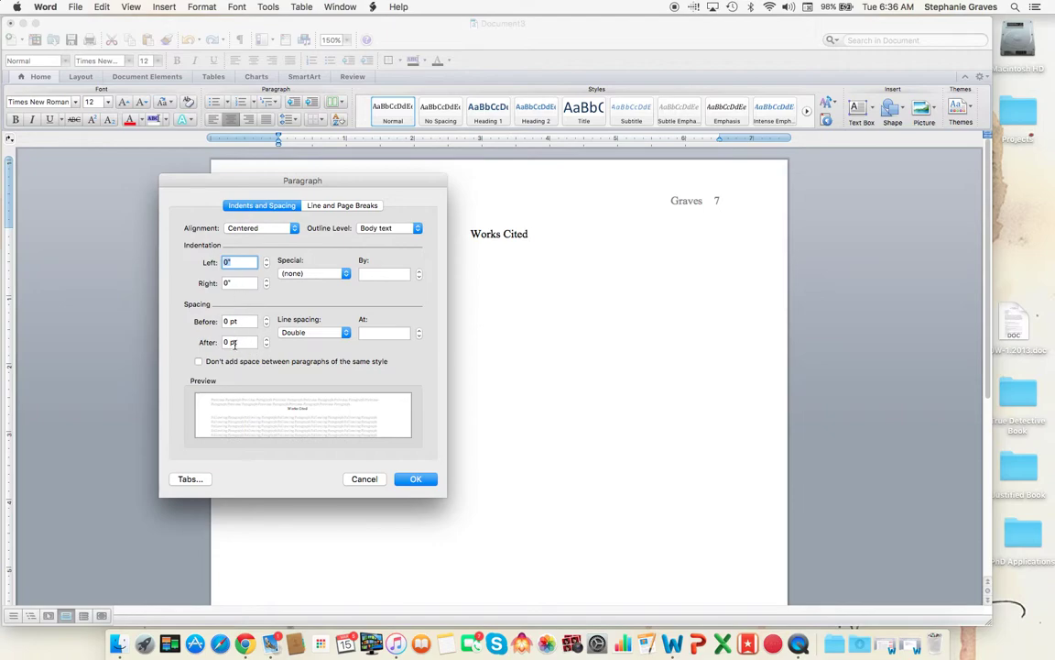
left_click(417, 479)
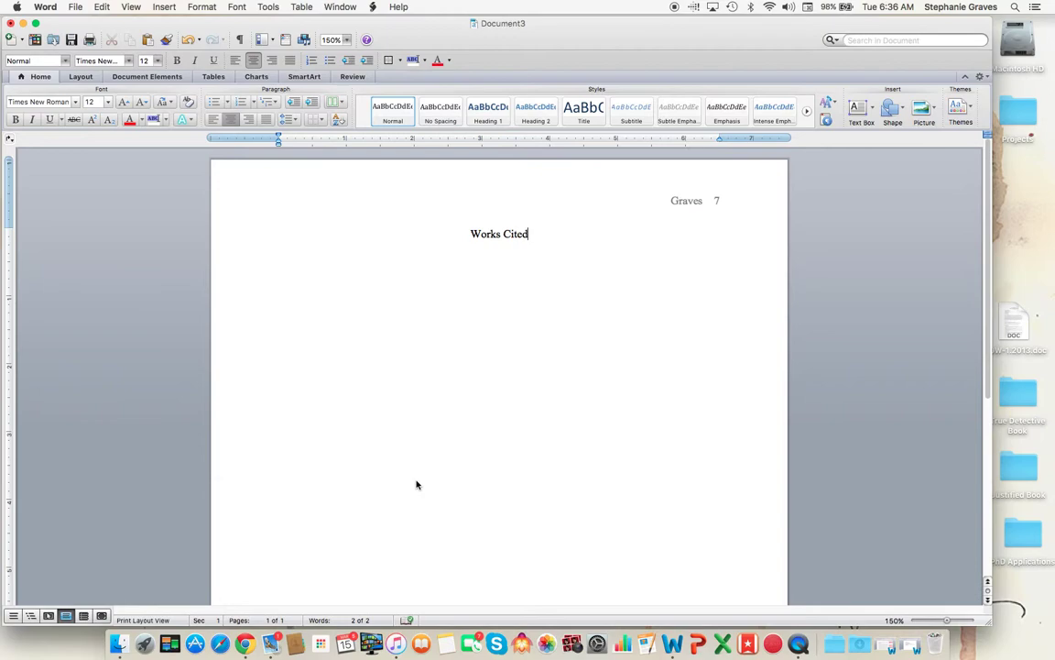
key("Return")
- Left-align the line and type the author plus italic 'The Sandman Overture' title, fixing 'Sandman'
left_click(214, 123)
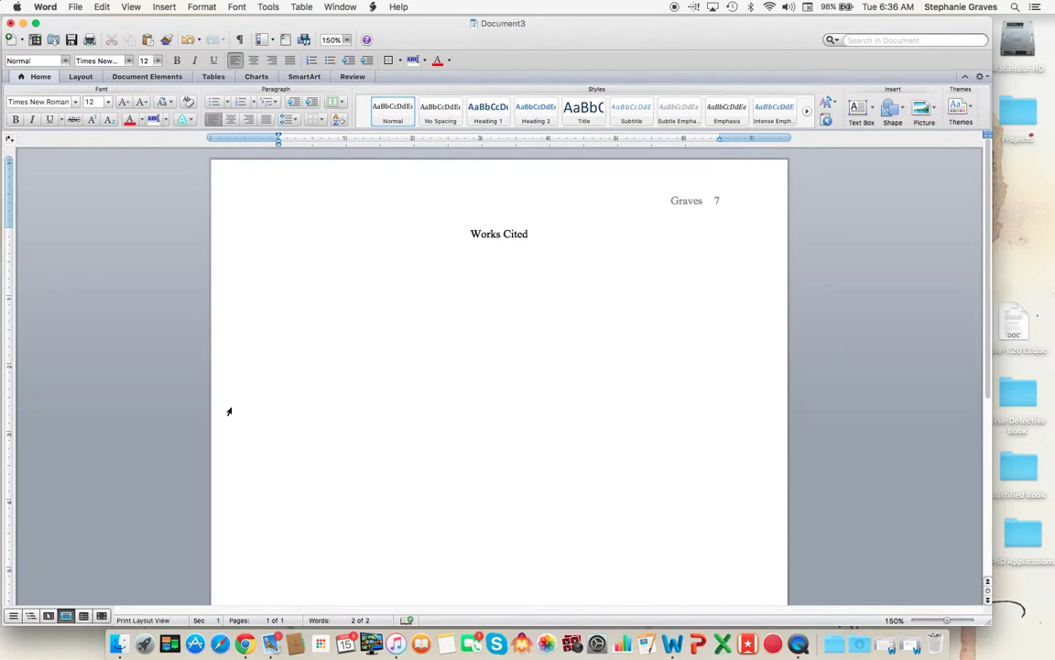
type("Gaiman, Neil.")
key("super+i")
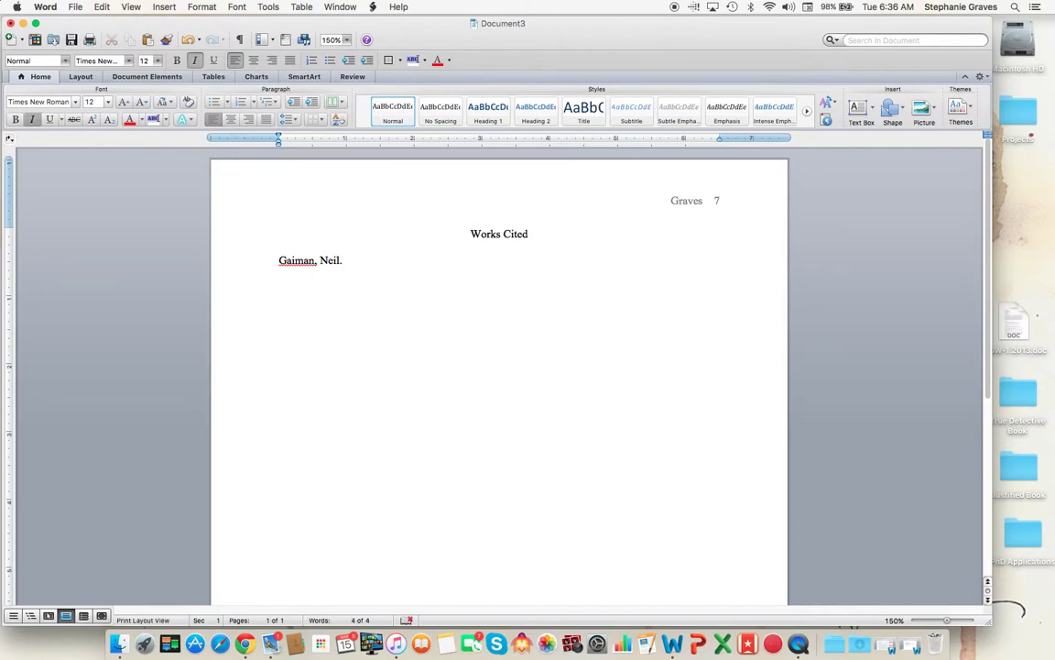
type("The Sndman Overture")
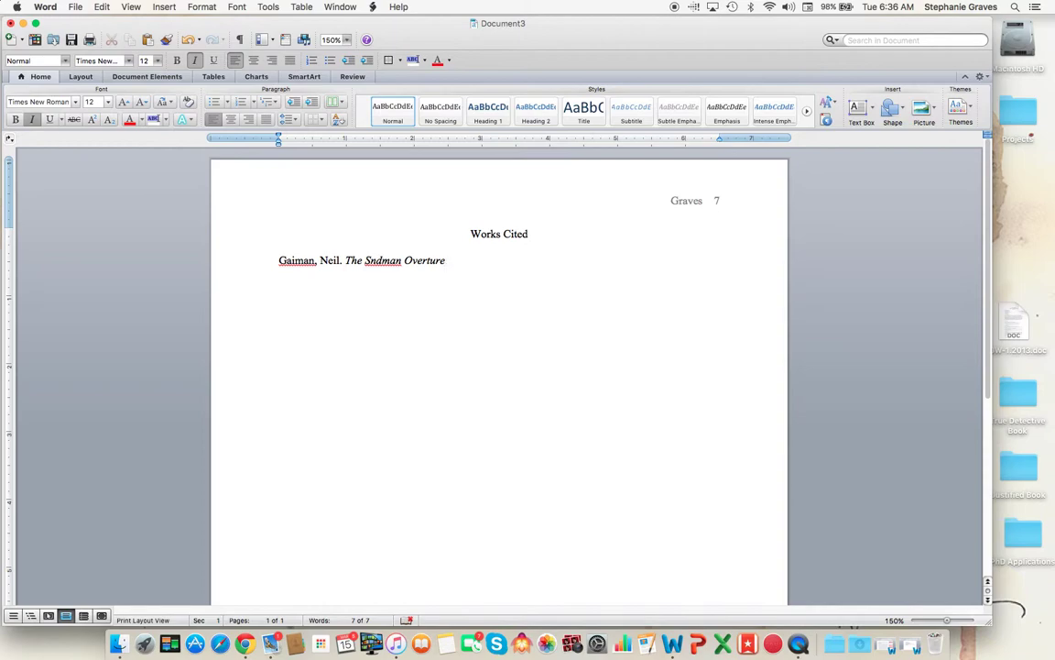
type(": The Deluxe Edition.")
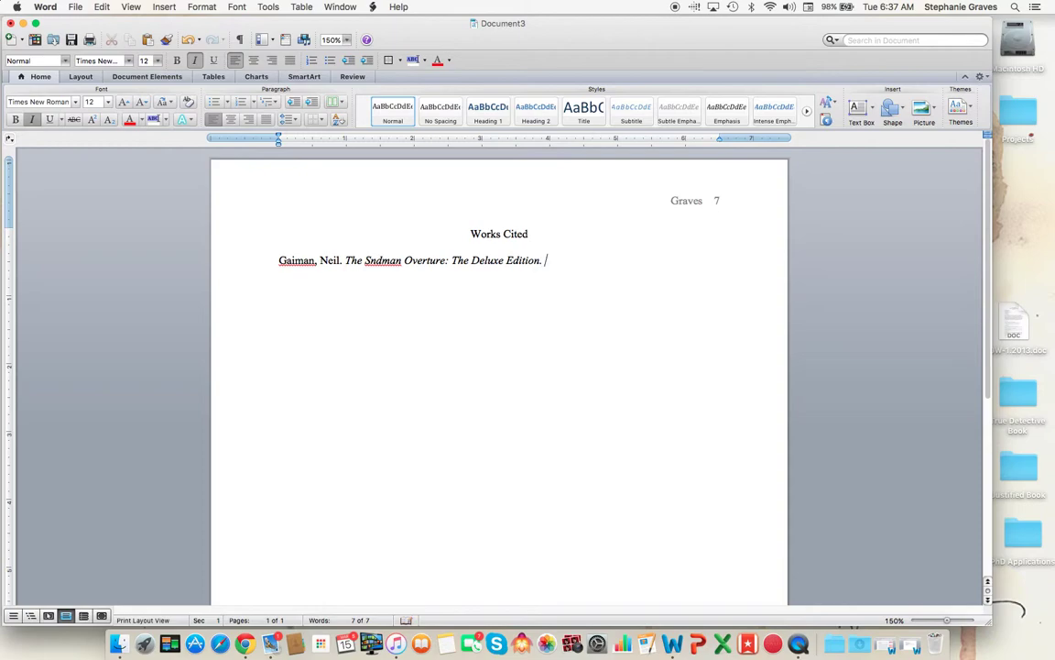
key("super+i")
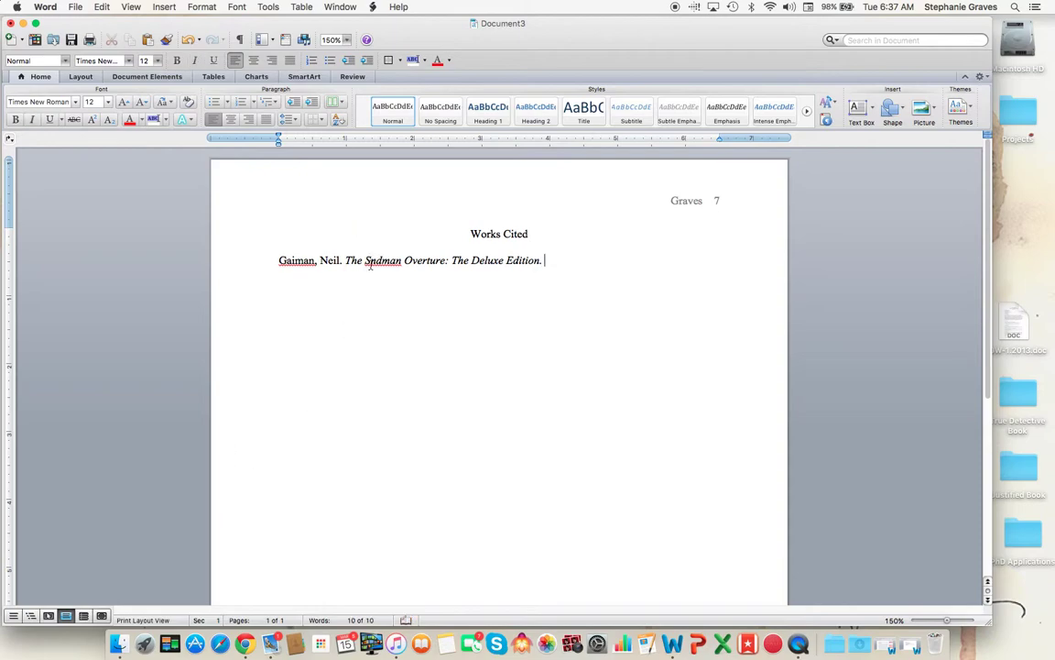
left_click(371, 262)
type("a")
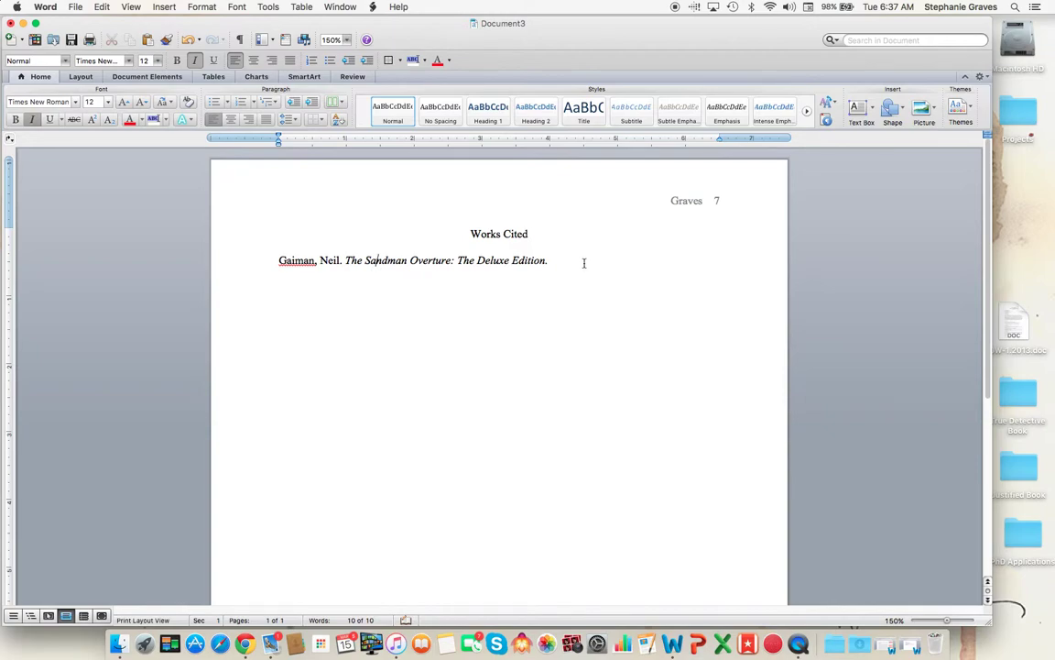
left_click(583, 263)
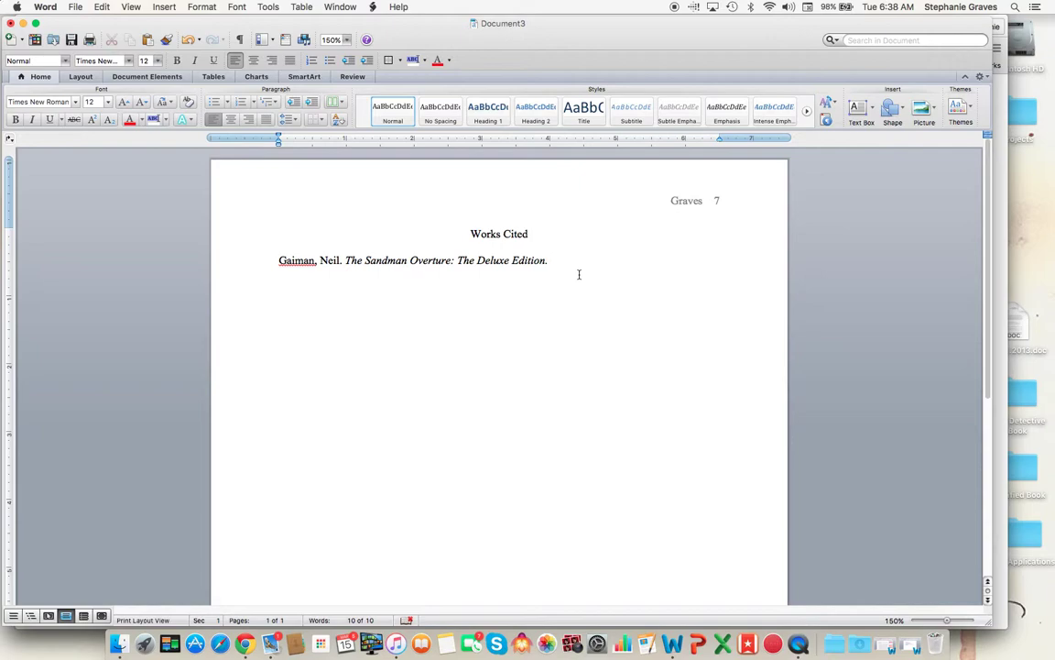
- Finish the entry with 'Burbank, CA: Vertigo, 2015.' and begin the second citation's author
type("Burbank, CA: Vertigo, 2016")
type(".")
key("BackSpace")
key("BackSpace")
type("5.")
key("Return")
type("Copper")
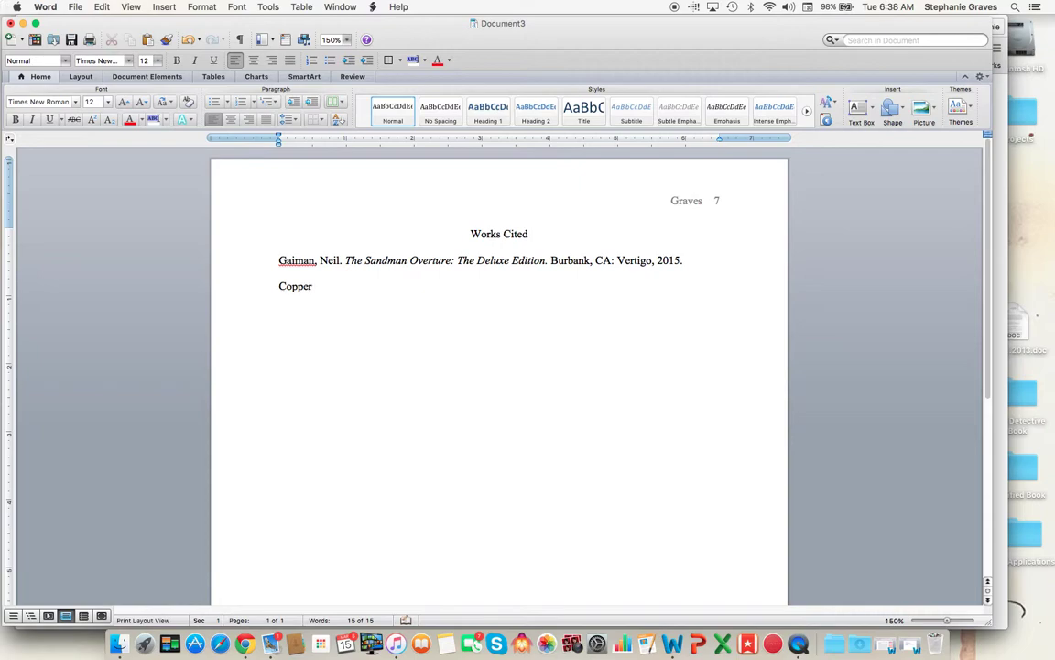
type("field, David.")
- Type the italic title 'The True Story Behind David Copperfield: What Dickens Didn't Tell You.'
key("super+i")
type("The True")
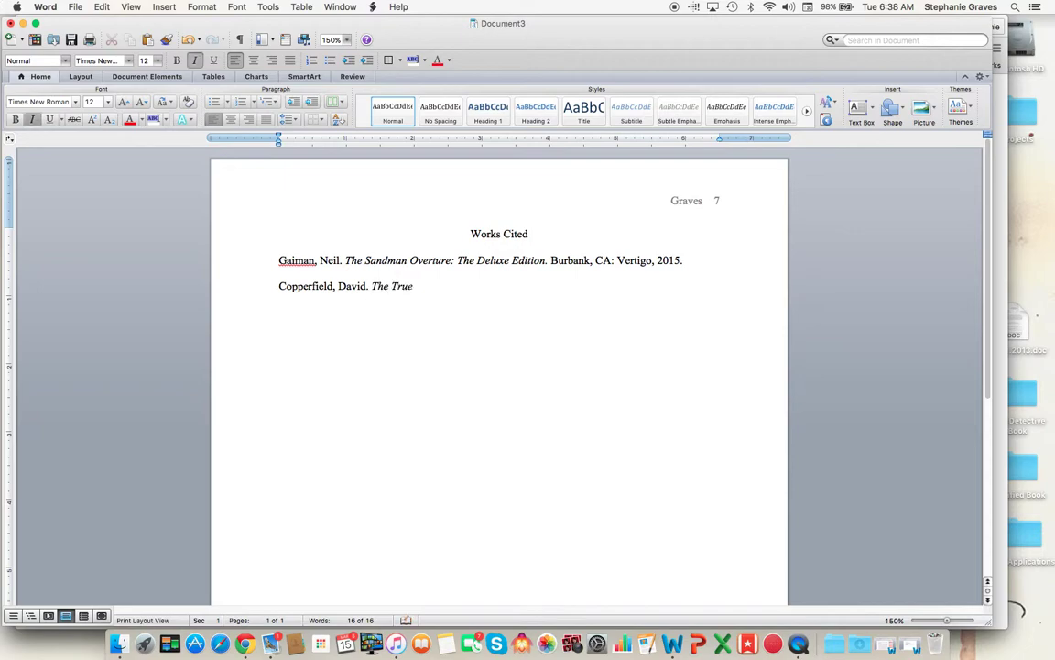
type(" Story Bedhind David Co")
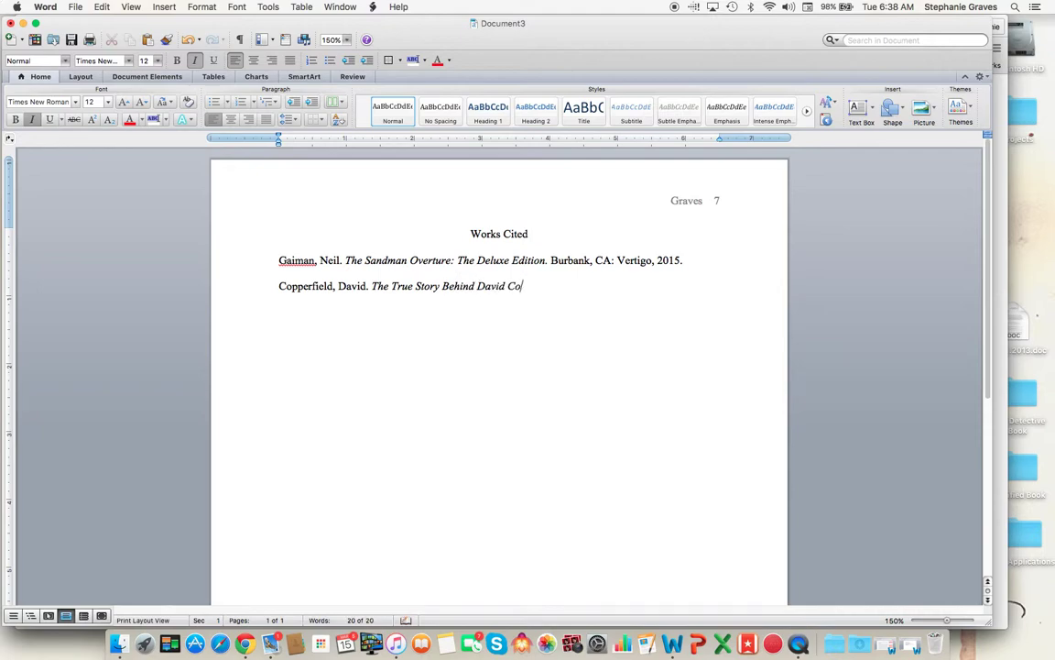
type("pperfield: What Dickens;")
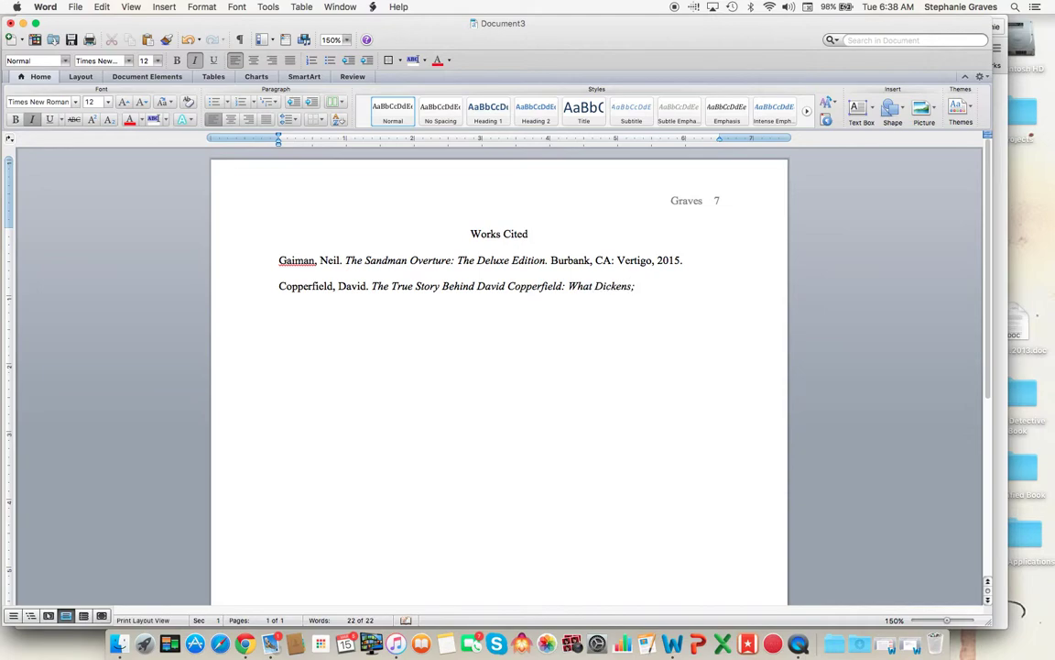
key("BackSpace")
type("Didn't Tell You.")
key("super+i")
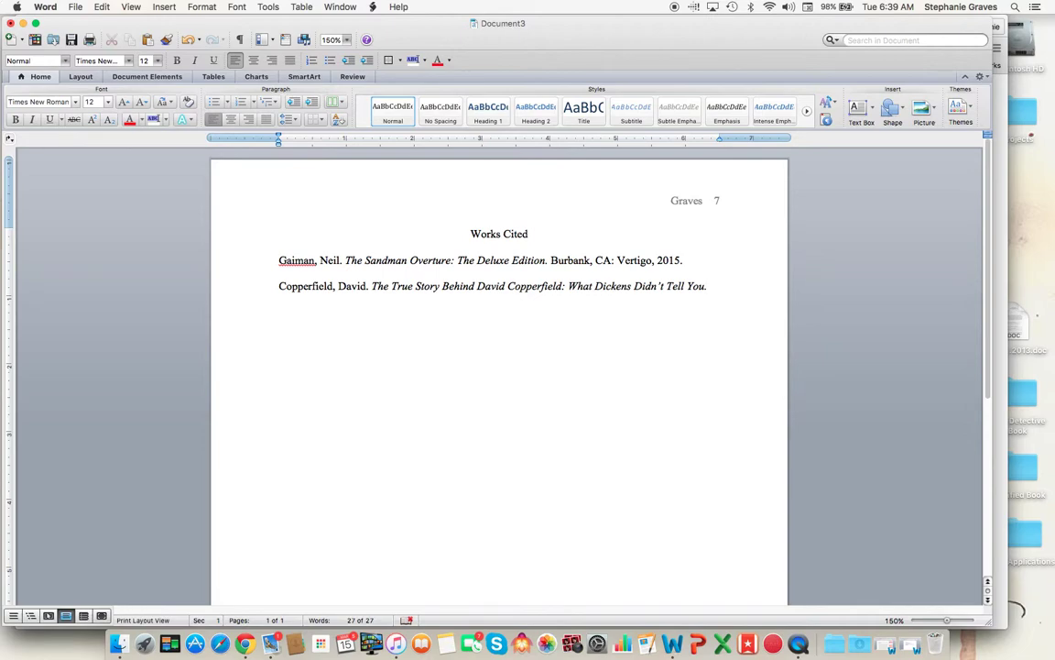
- Add a new line reading 'Ed. Oliver Twist. London: Methueun, 1899. Print.'
key("Return")
type("Lon")
key("BackSpace")
key("BackSpace")
key("Left")
key("BackSpace")
key("Return")
type("Edi")
key("BackSpace")
type("Oliver Twist. ")
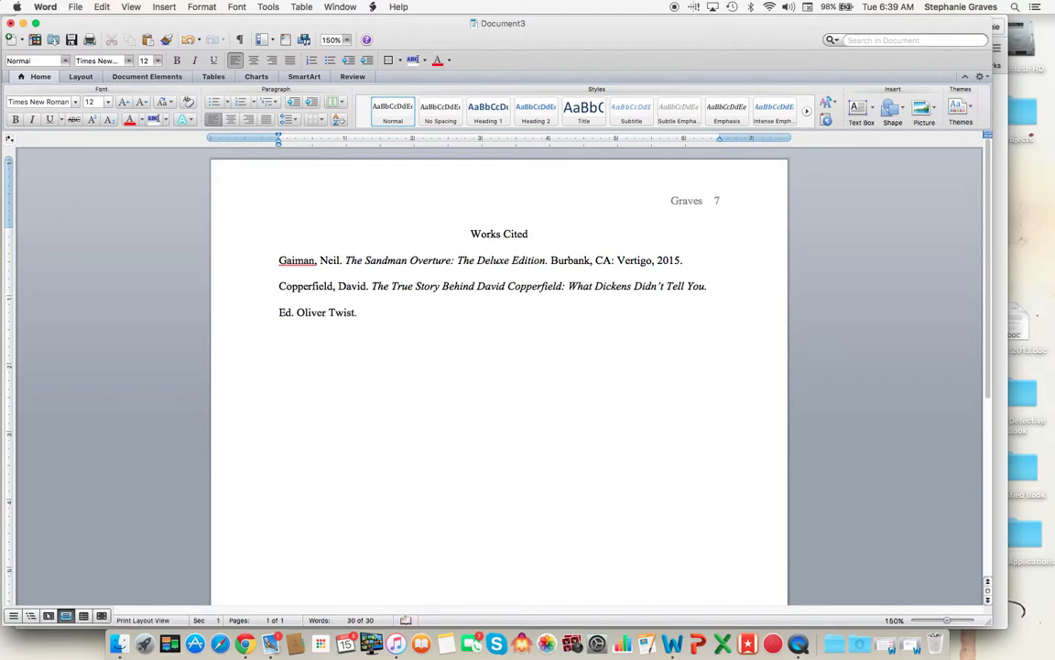
type("London: Methueun,")
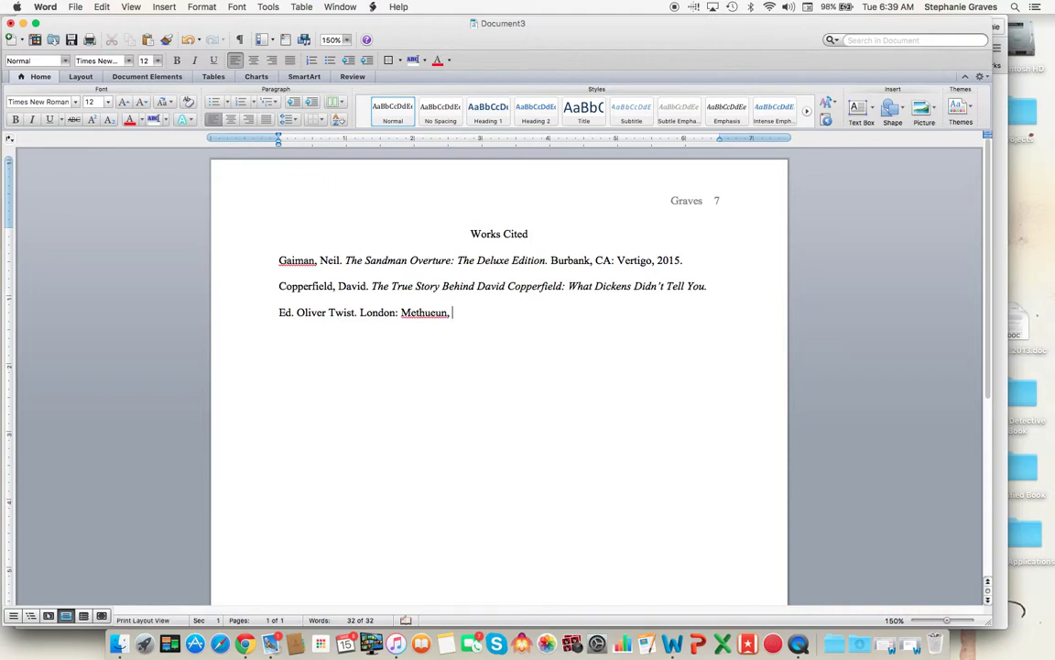
type(" 1899. Print.")
- Rejoin and re-indent the Oliver Twist line and the Copperfield entry's first line
left_click(705, 260)
type("Prin")
left_click(561, 308)
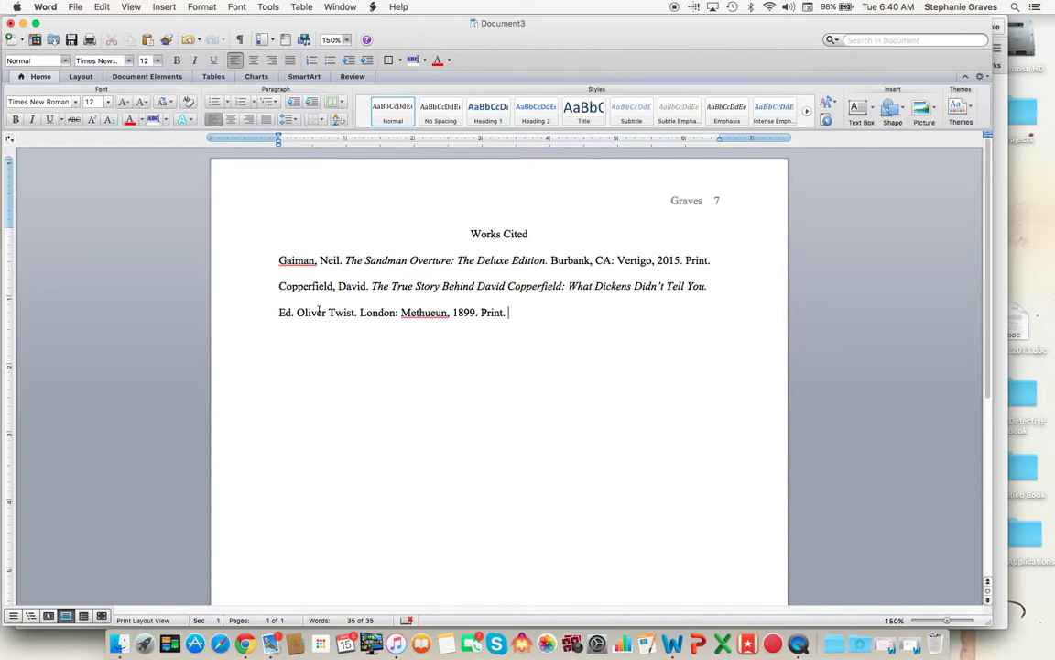
left_click(279, 312)
key("BackSpace")
key("Up")
key("Home")
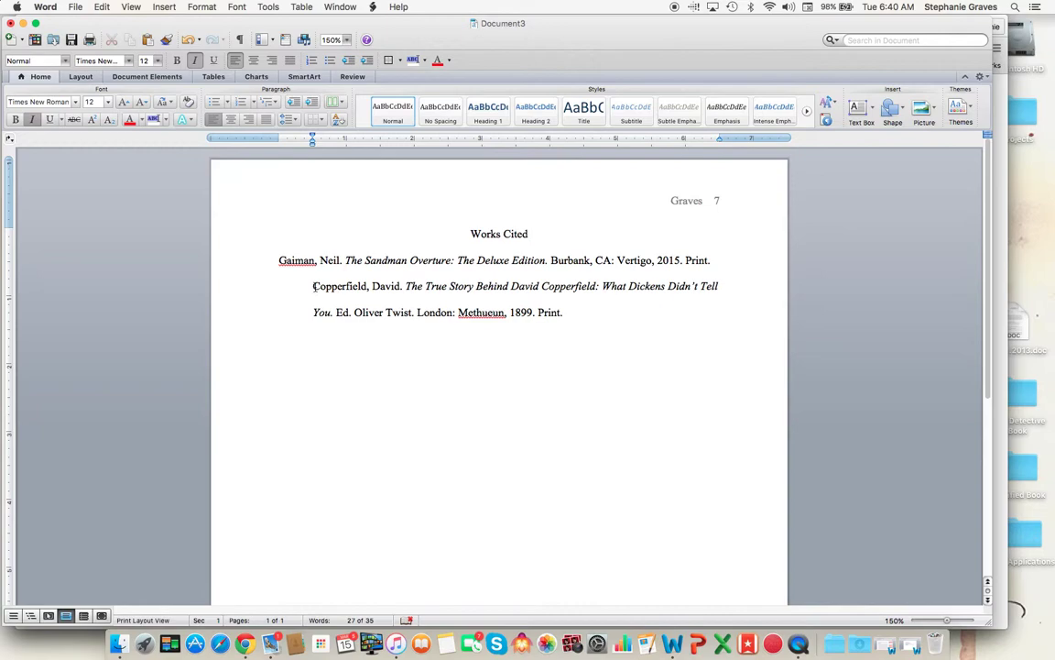
key("Tab")
key("BackSpace")
key("Down")
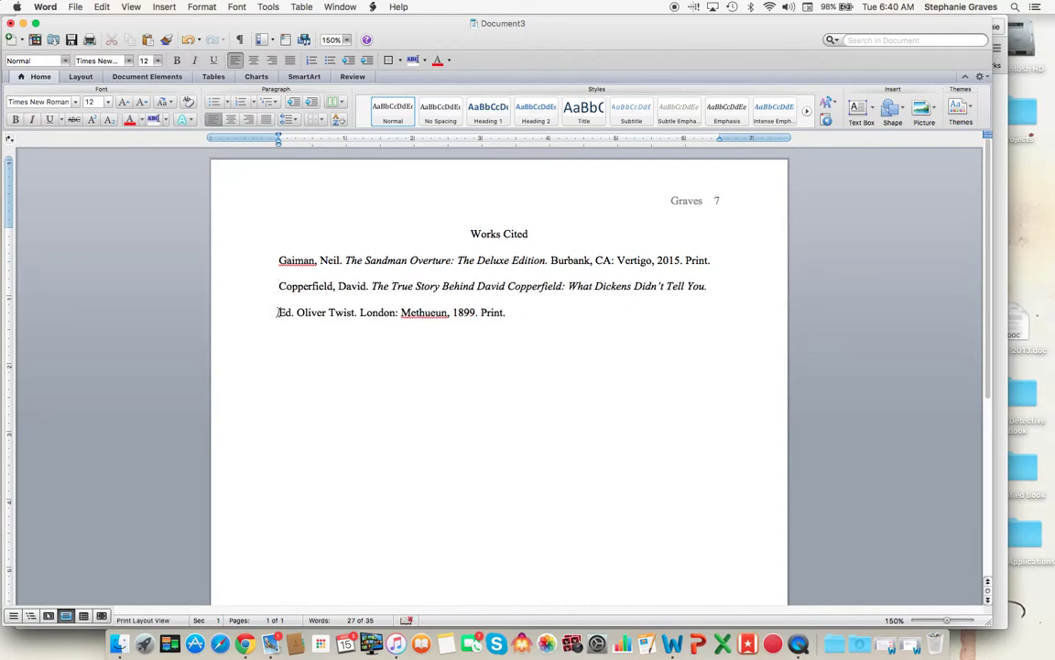
key("Tab")
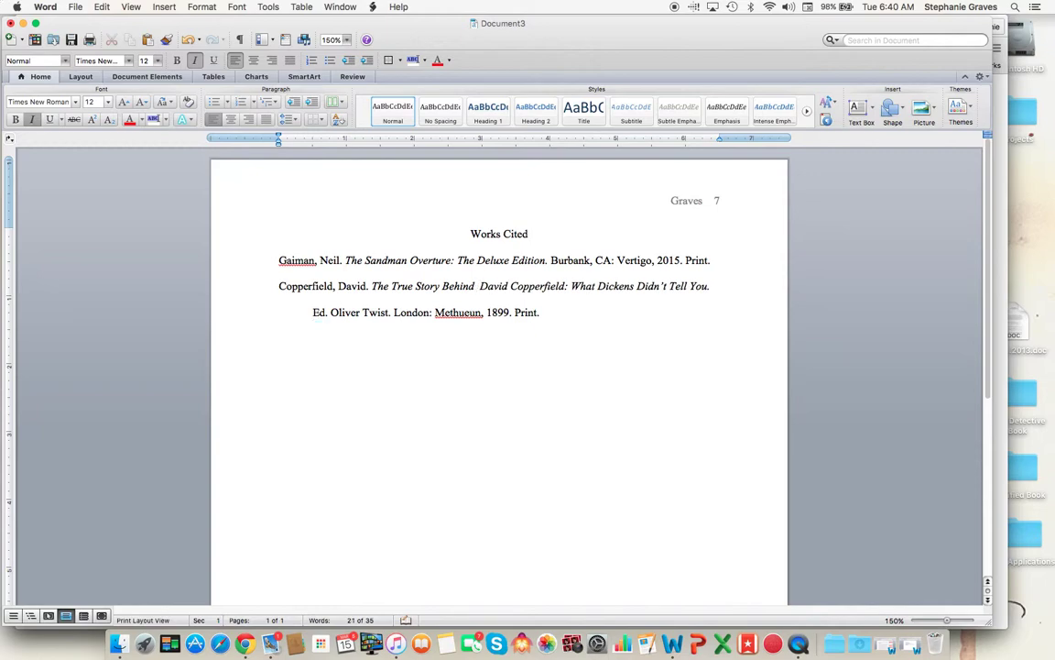
- Insert 'Charles Dickens' into the title and merge the 'Ed.' line into the entry
type("Charl")
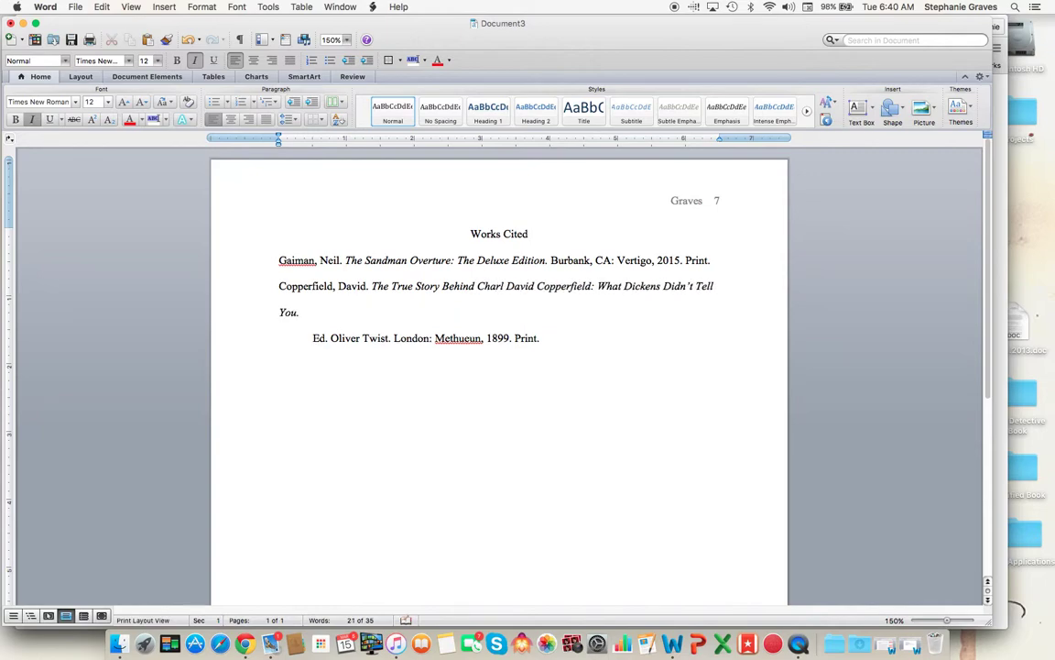
type("es Dicken")
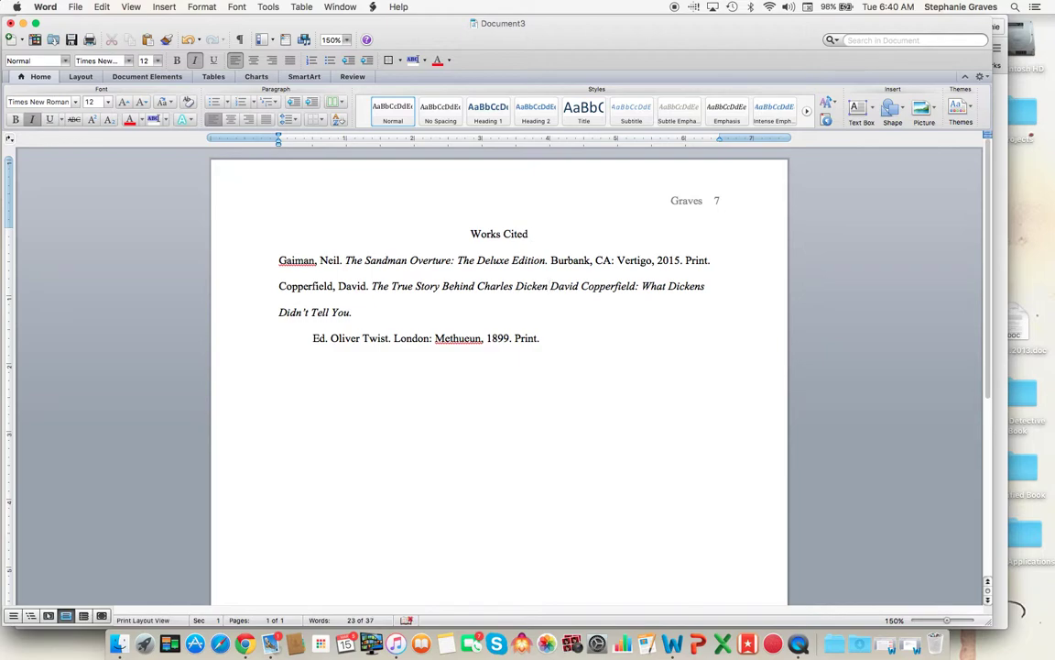
left_click(551, 286)
type("s’")
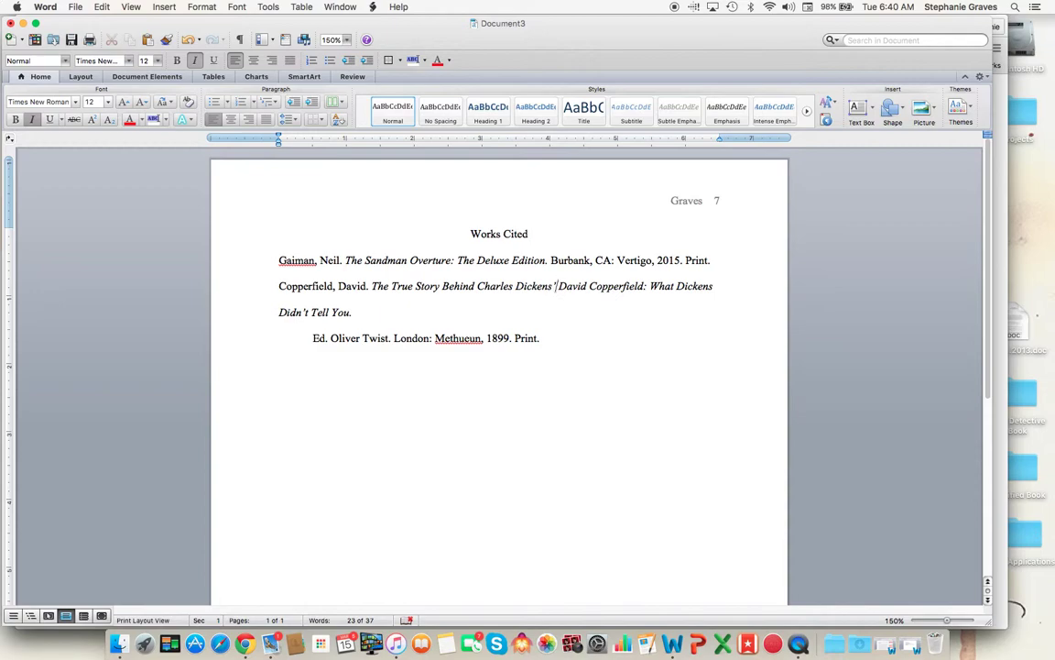
left_click(312, 338)
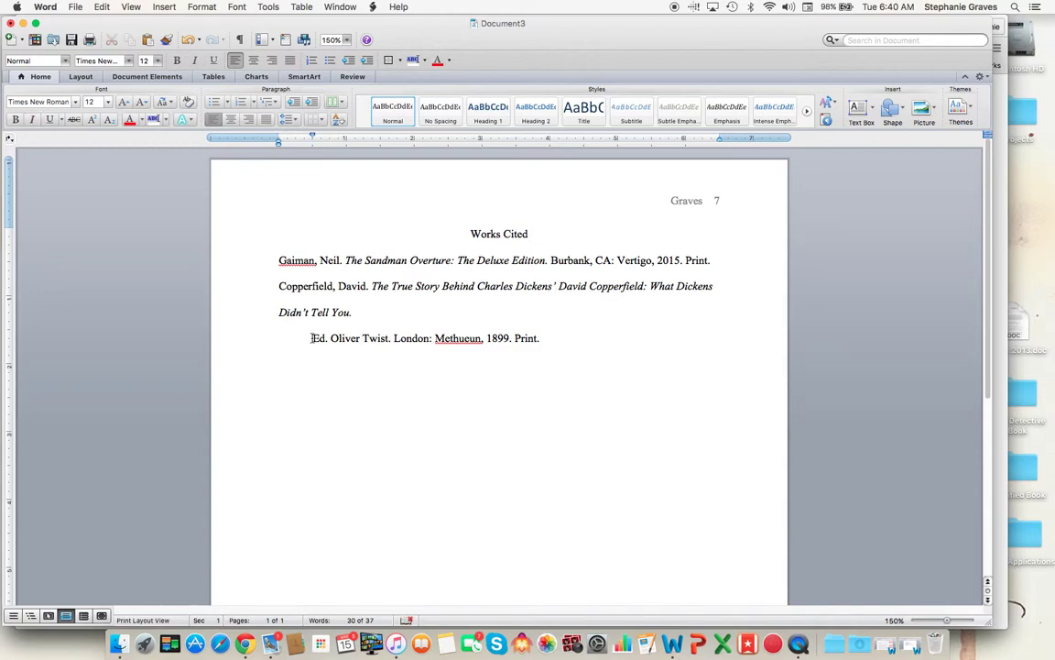
key("BackSpace")
key("BackSpace")
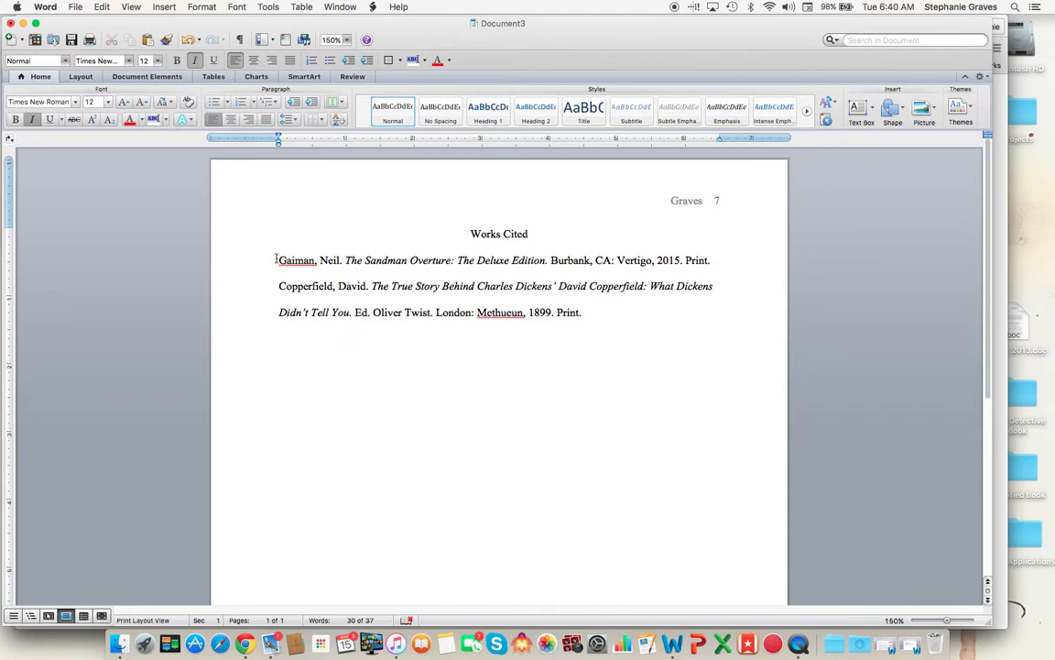
- Select both entries and drag the ruler markers to give them a half-inch hanging indent
left_click(279, 262)
left_click_drag(278, 261, 589, 318)
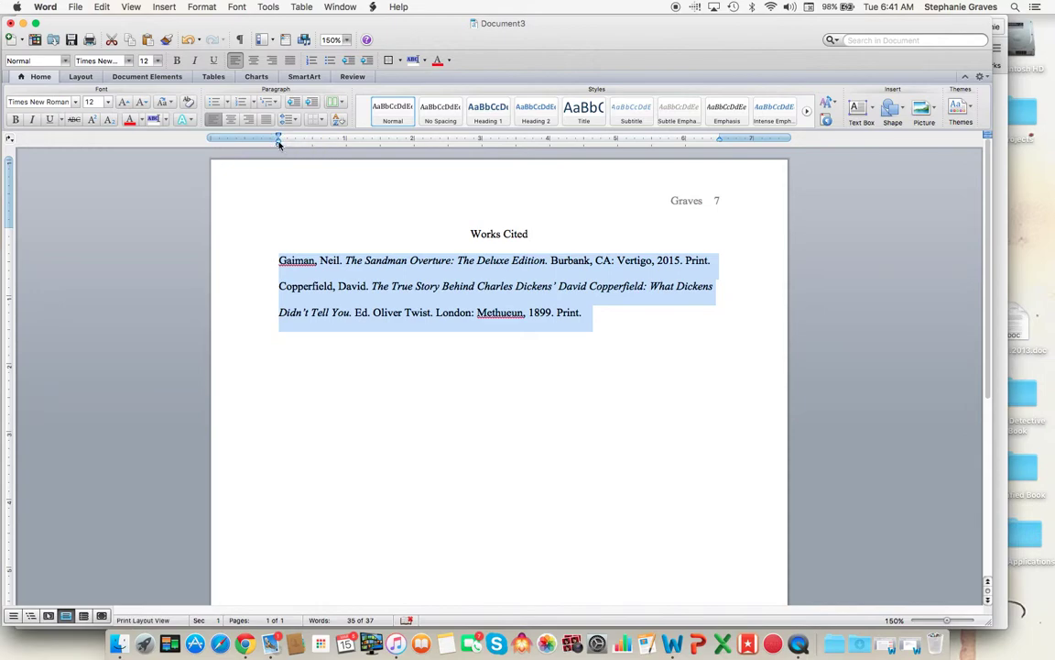
left_click_drag(278, 143, 313, 146)
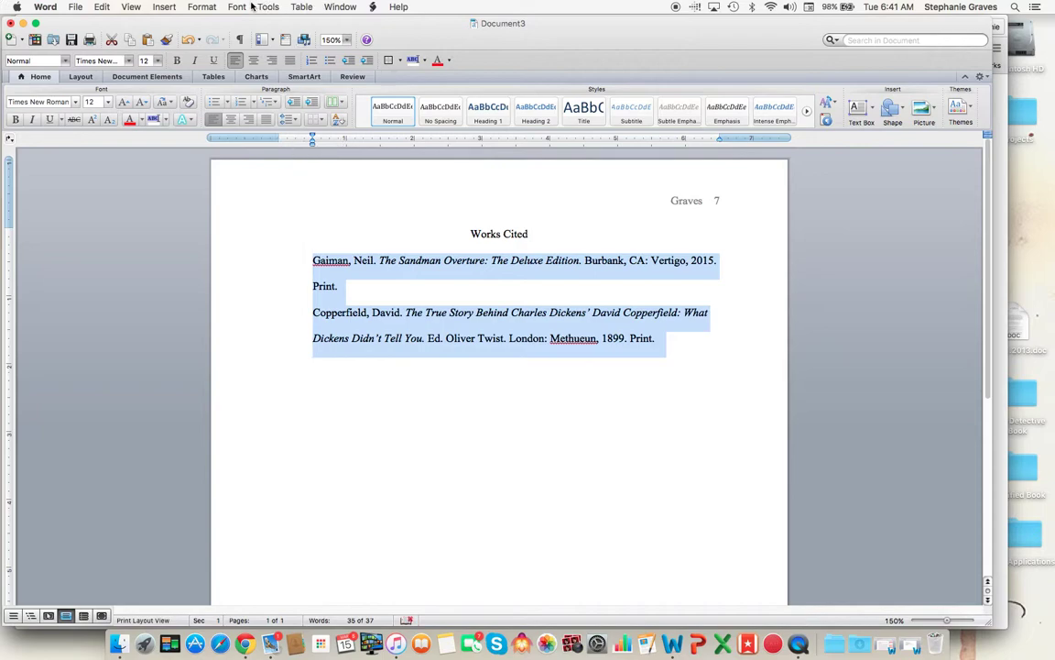
left_click(138, 7)
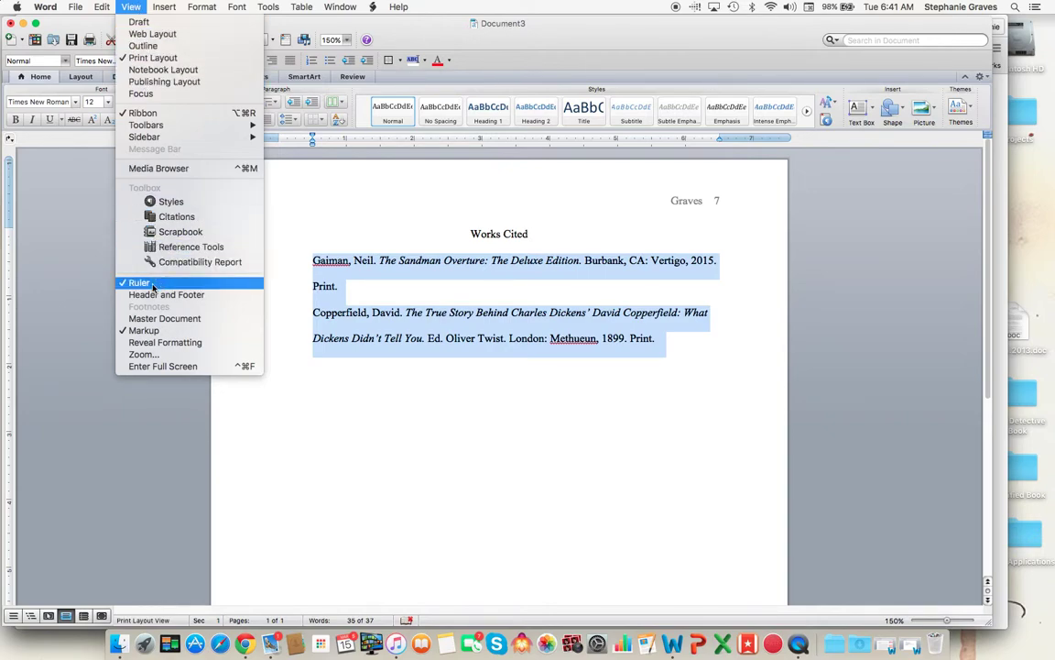
left_click(301, 214)
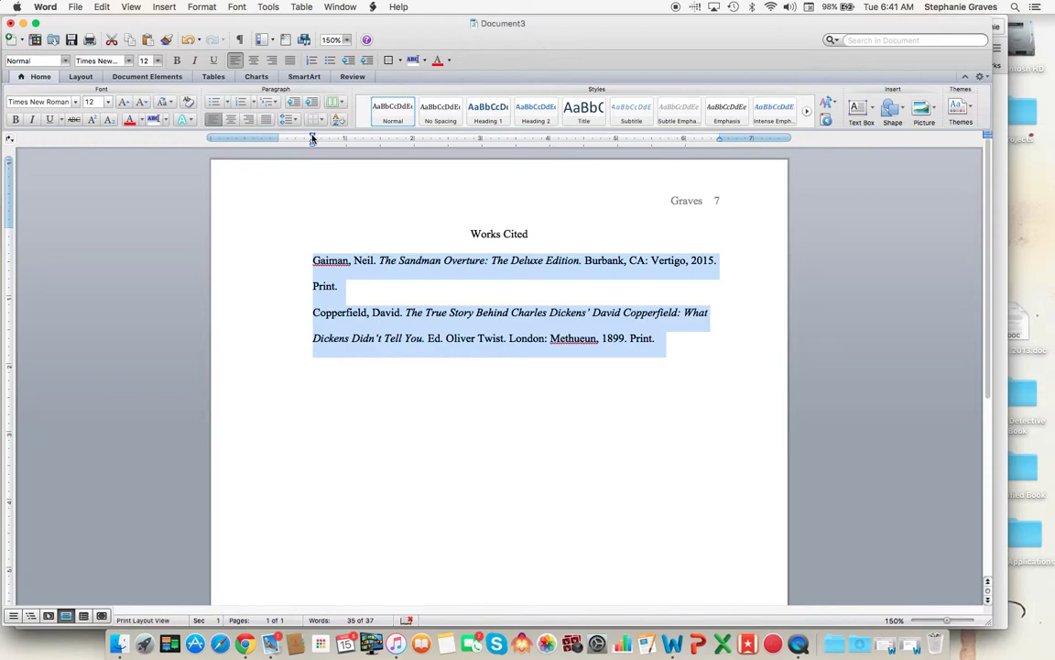
left_click_drag(312, 138, 281, 137)
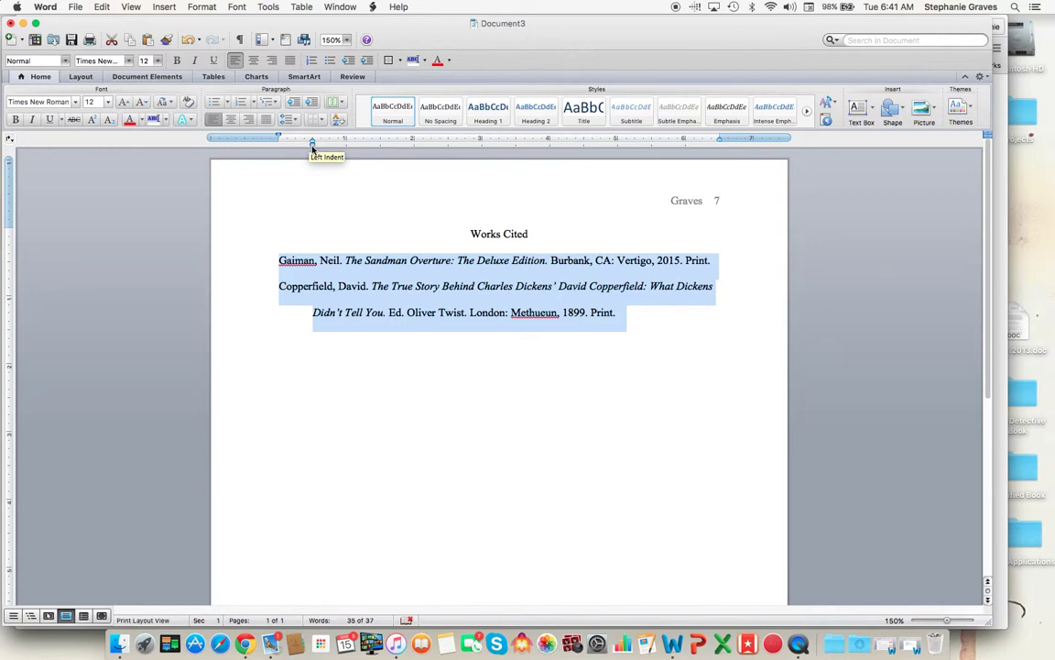
mouse_move(311, 144)
left_mouse_down()
mouse_move(297, 147)
mouse_move(311, 144)
left_mouse_up()
- Start a third entry with its two authors and the italic title 'Classic Deadpool: Vol 3.'
left_click(655, 316)
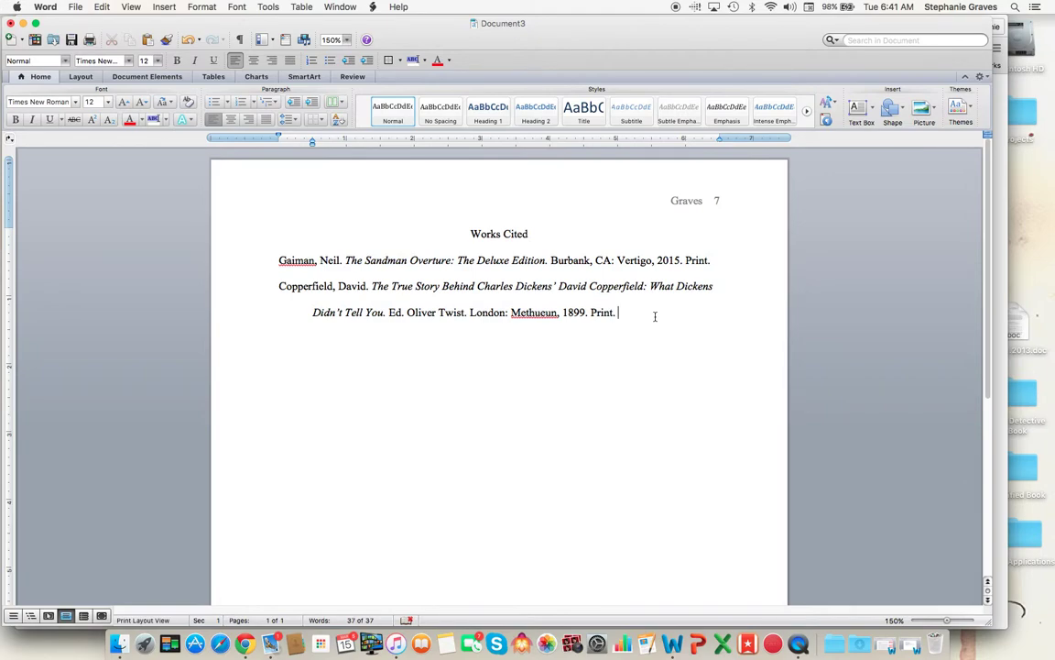
key("Return")
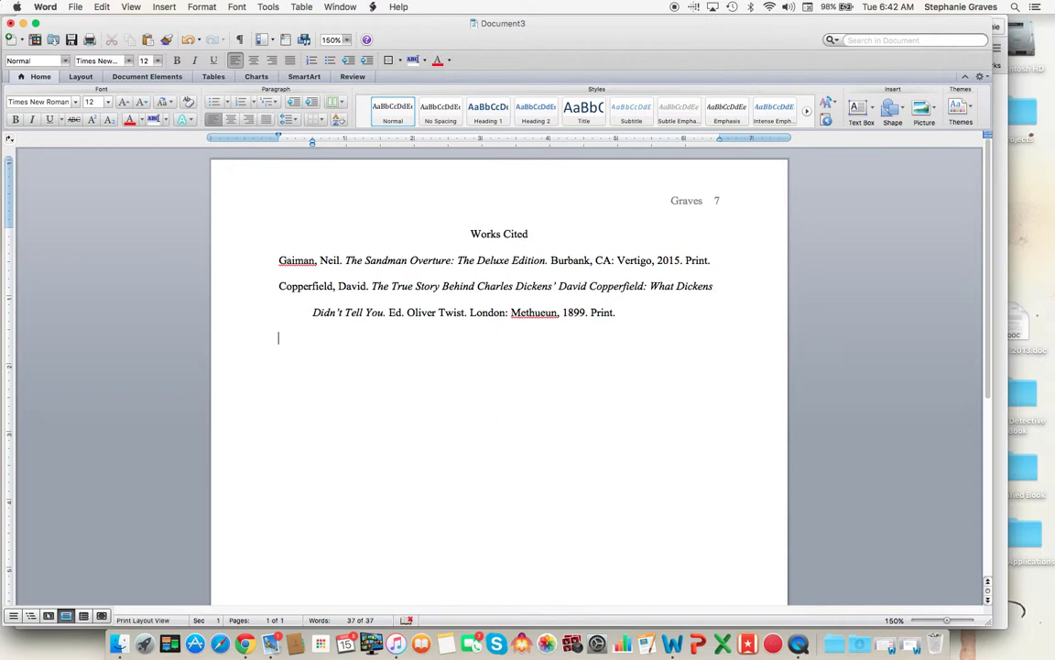
type("Ro")
key("BackSpace")
key("BackSpace")
type("Liefield, Rob, and ")
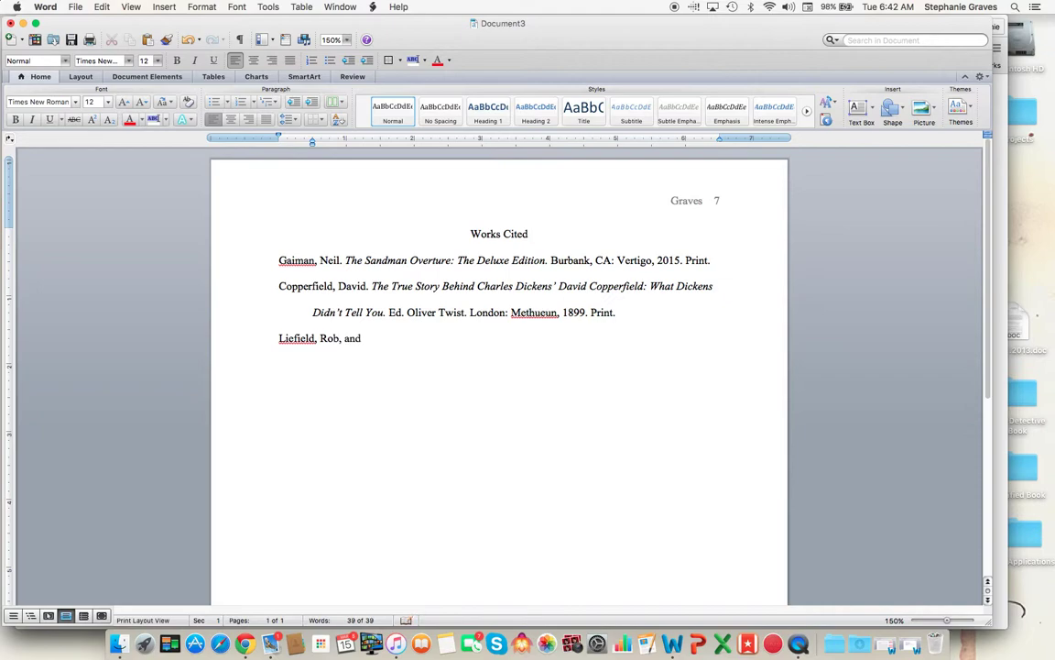
type("Fabio Nicienza.")
key("super+i")
type("Deadpool")
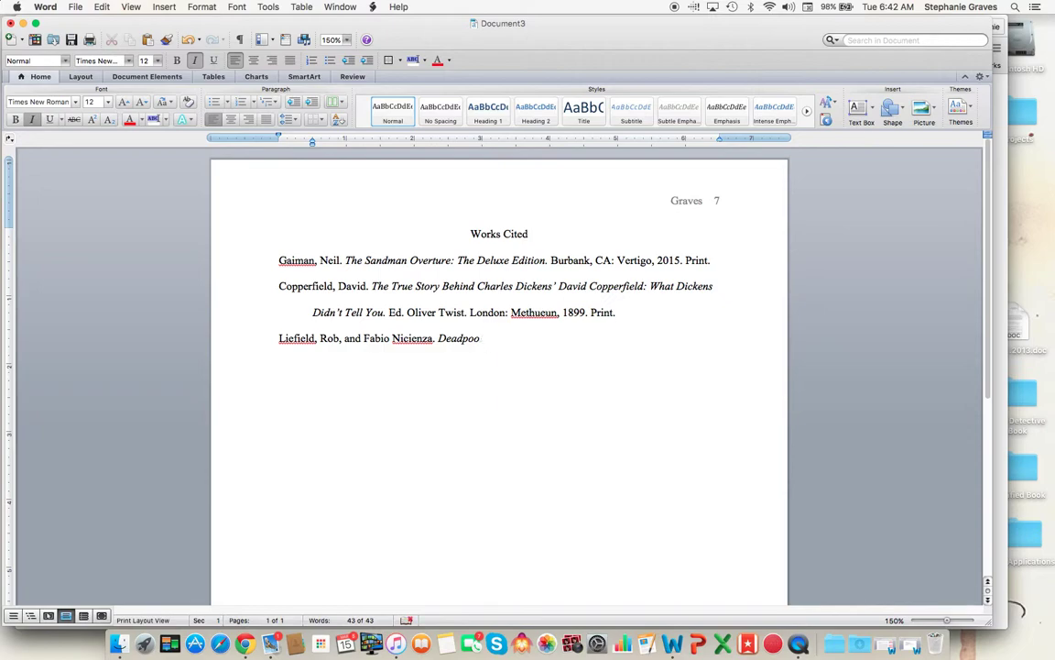
key("BackSpace")
key("BackSpace")
key("BackSpace")
key("BackSpace")
key("BackSpace")
key("BackSpace")
key("BackSpace")
type("Classic Deadpool:")
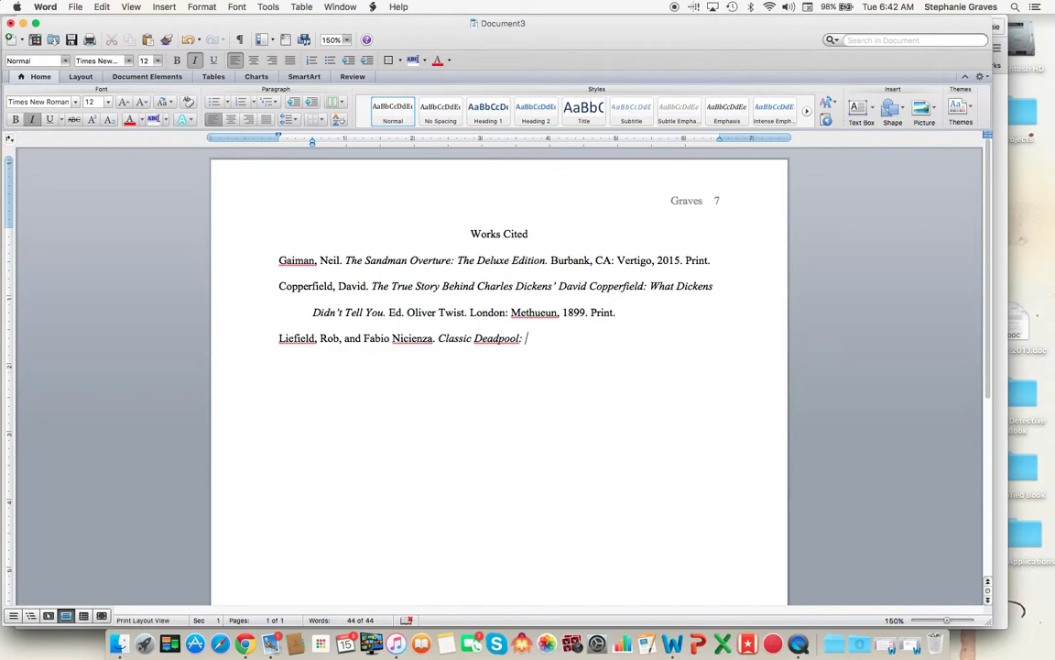
type(" Vol 3.")
key("super+i")
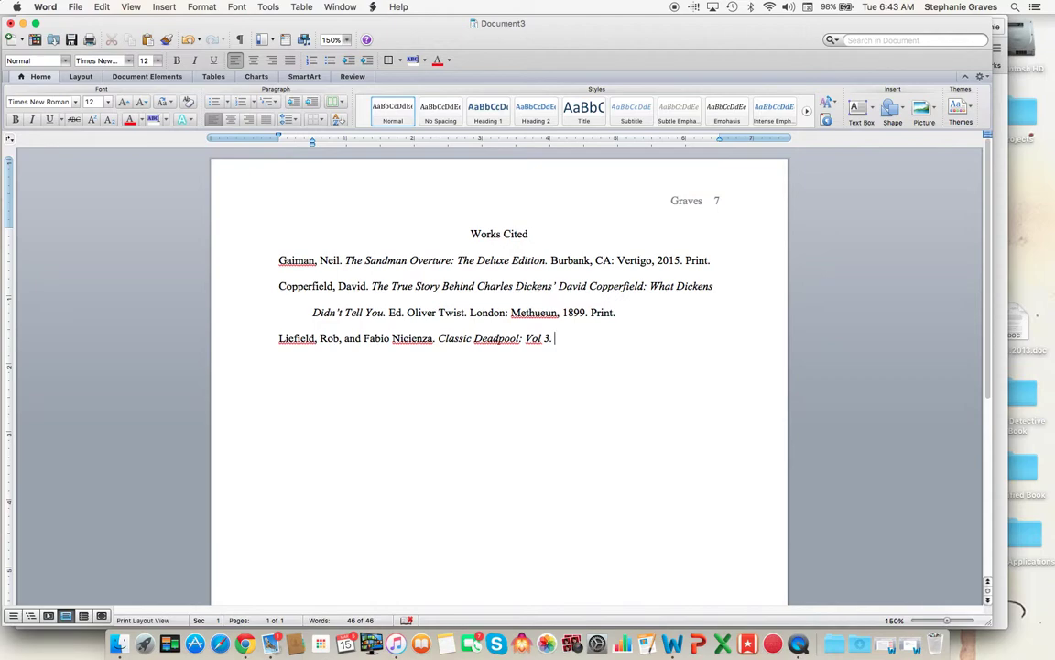
- Add the publication details 'New York: Marvel, 2002.', correcting typos along the way
type("New York: MArvel, 20")
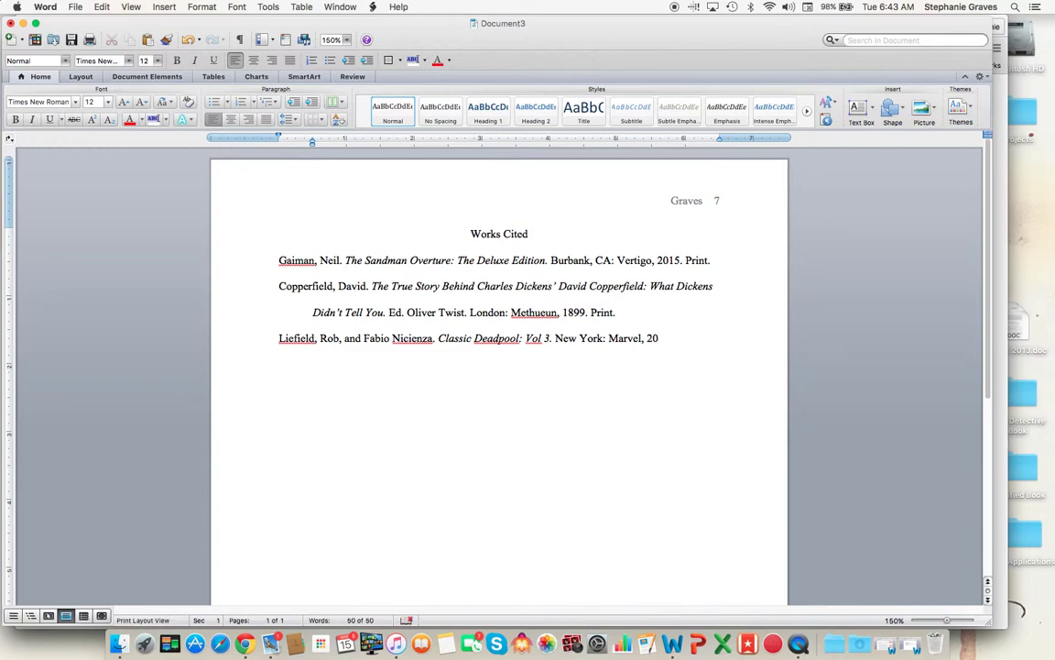
type("02.")
- Insert 'INSERTING TEXT HERE' before the italic Classic Deadpool title, deleting the stray W typo
left_click(439, 338)
type("INSWERT")
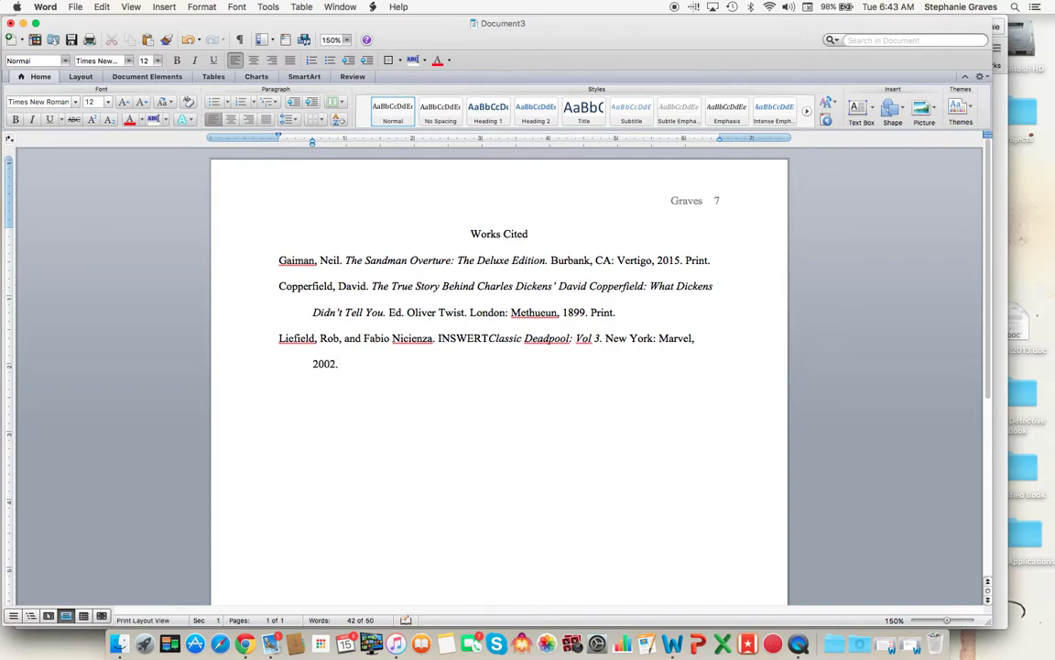
type("ING TEXT HER")
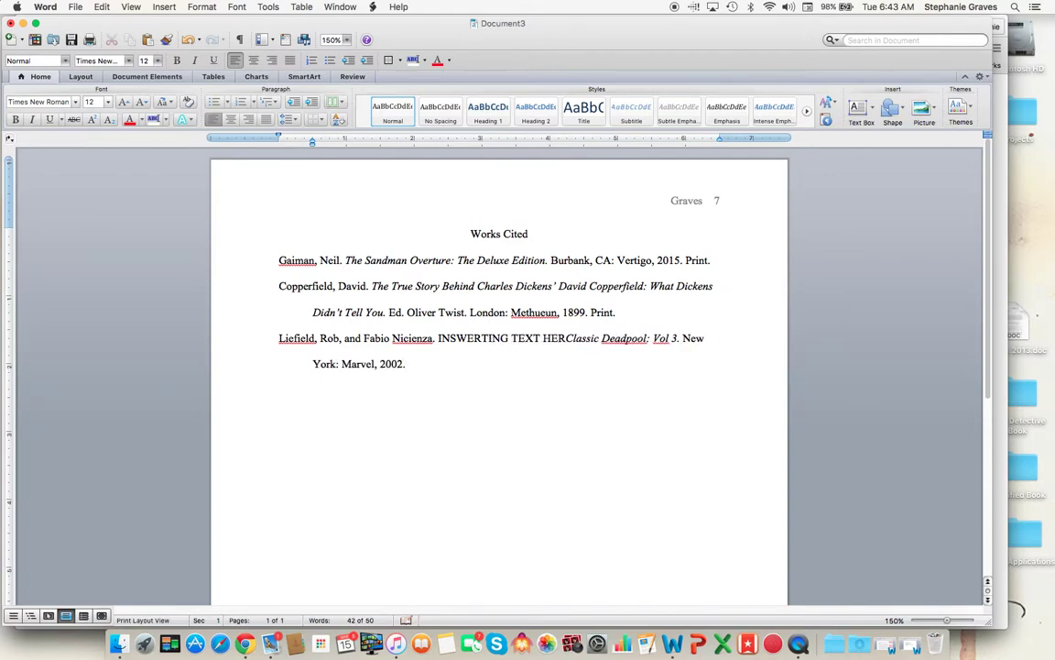
type("E")
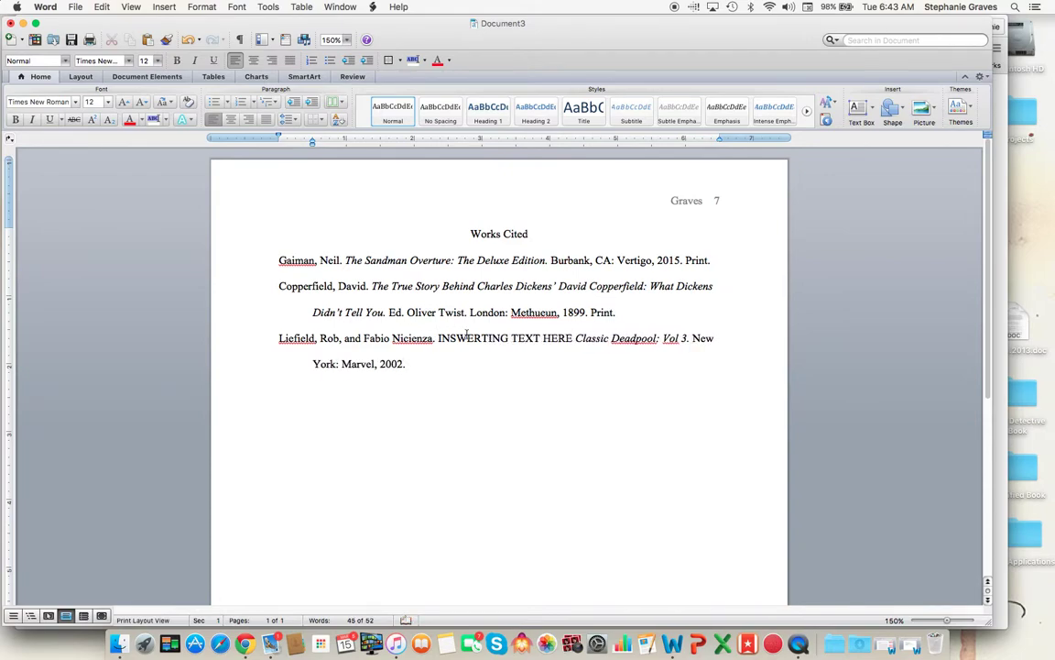
left_click(467, 338)
key("BackSpace")
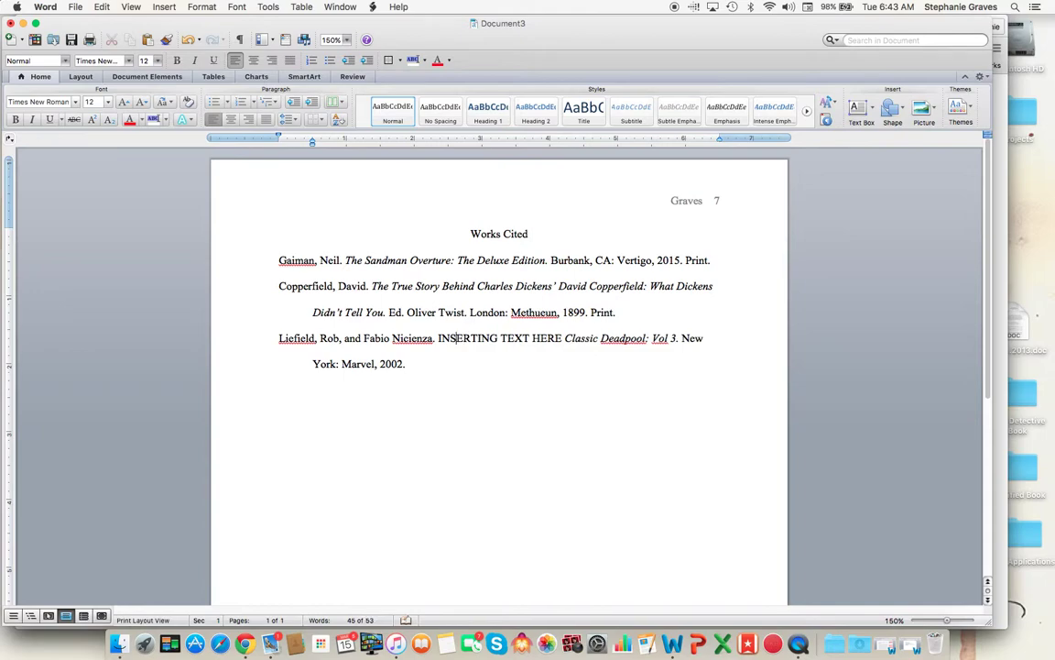
double_click(357, 364)
left_click(623, 371)
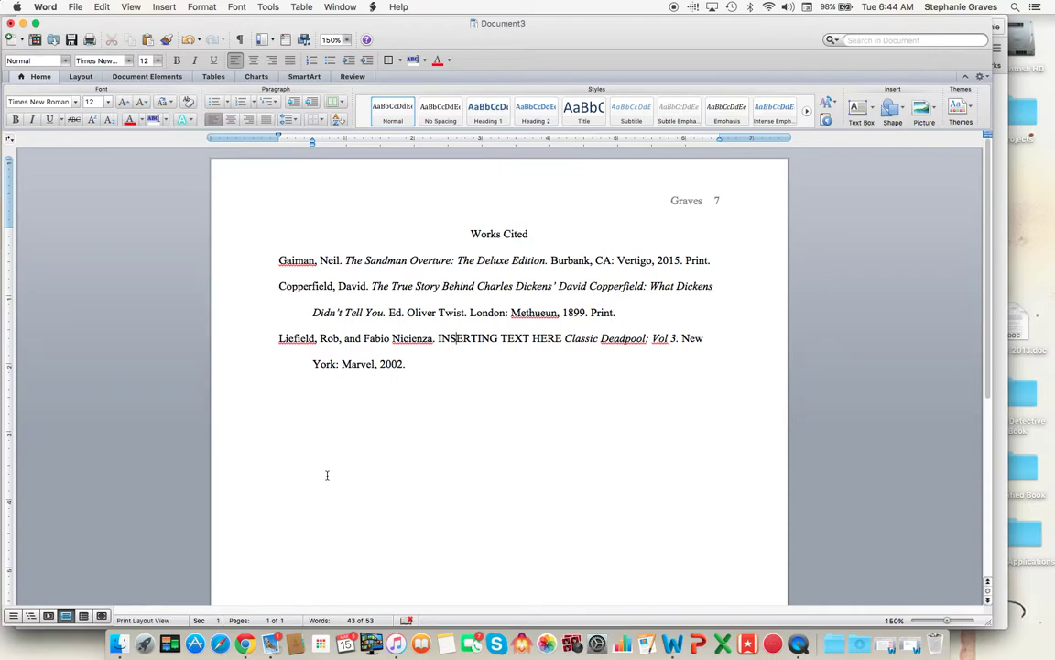
left_click(523, 437)
- Type 'AND THAT, MY FRIENDS, IS HOW YOU DO A HANGING INDENTION' at 20-point size
left_click(105, 102)
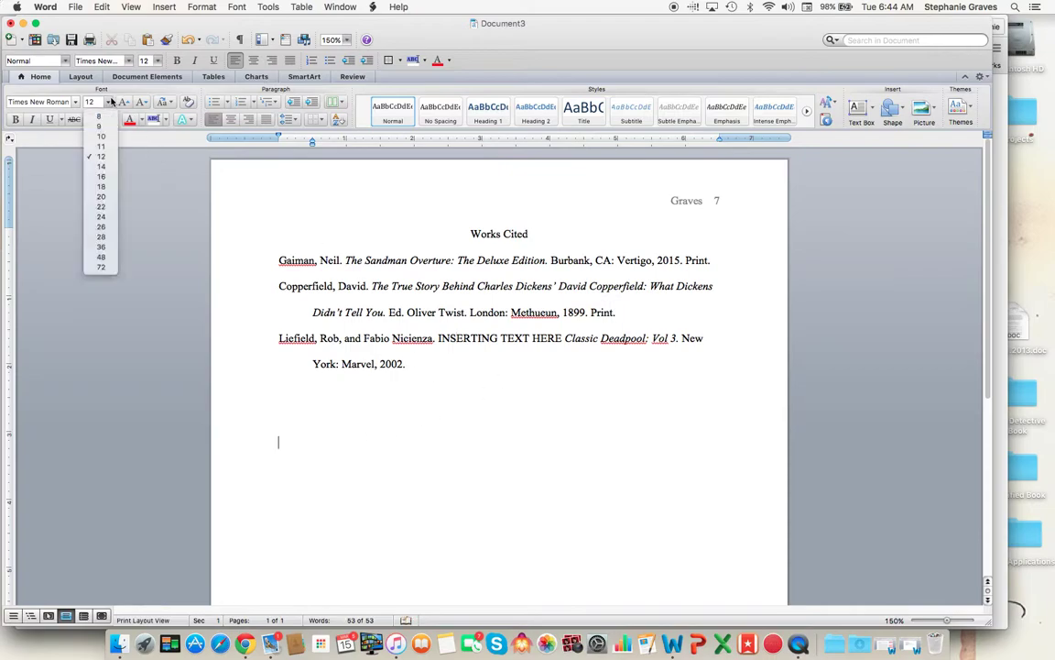
left_click(103, 196)
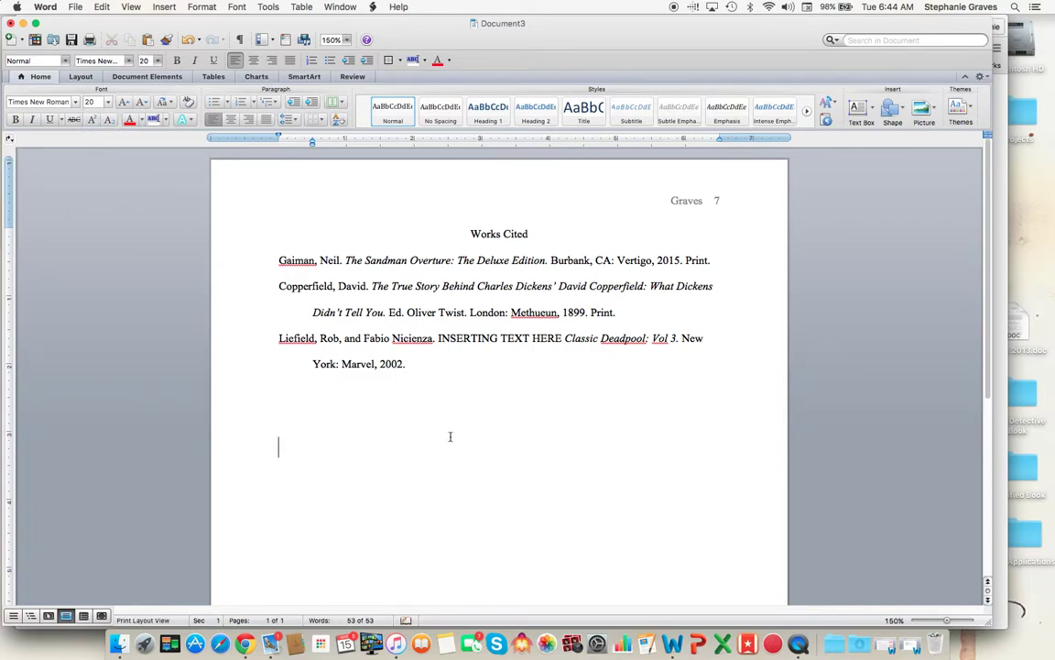
type("AND THAT")
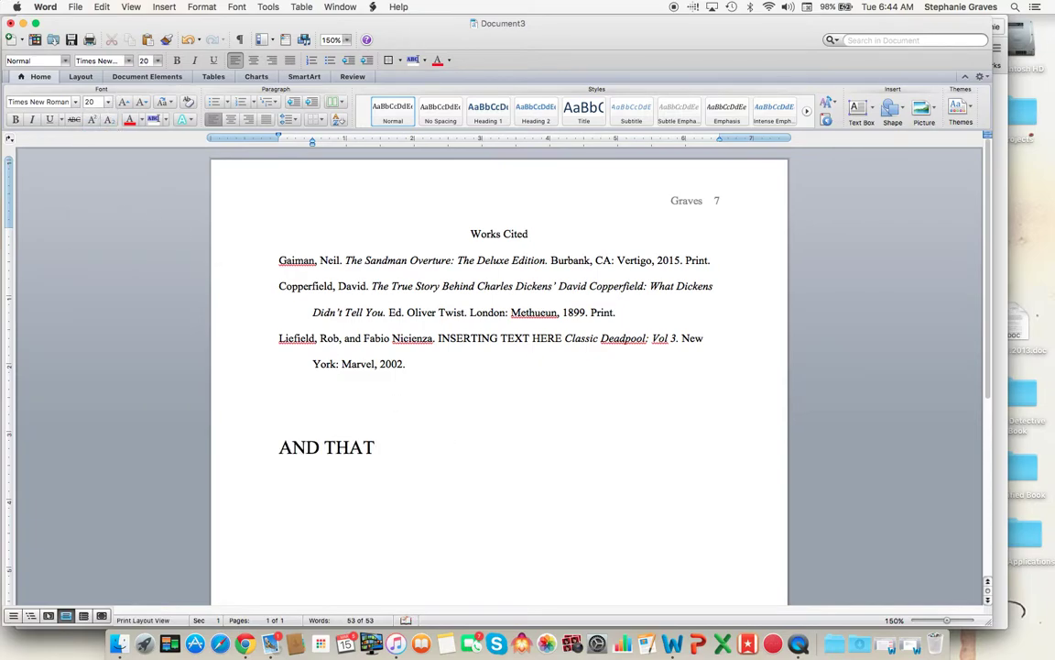
type(", MY FRI")
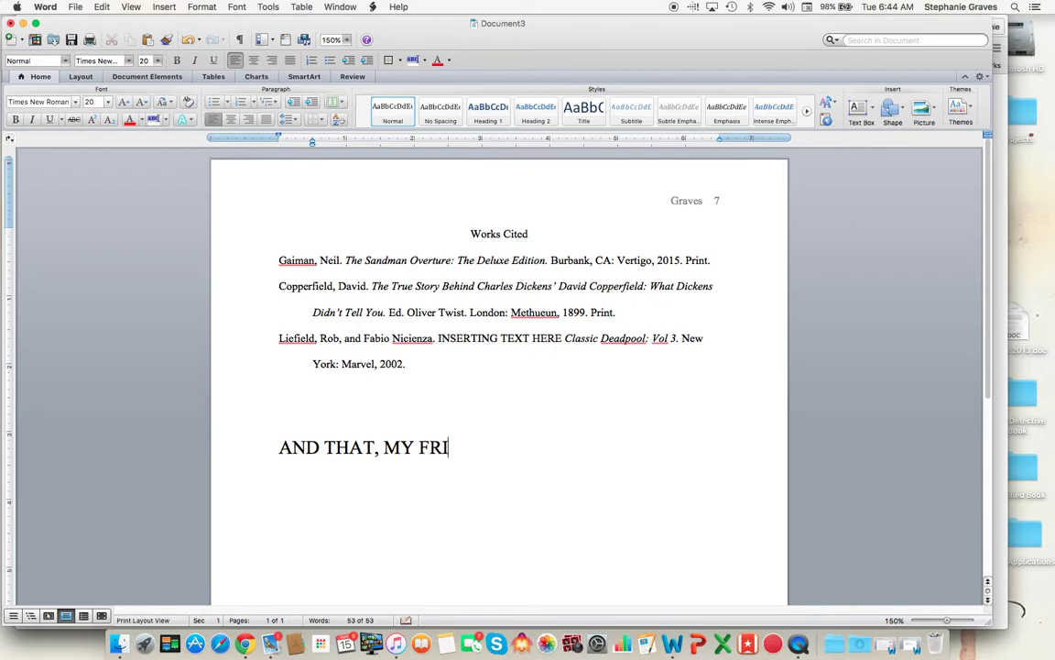
type("ENDS, I")
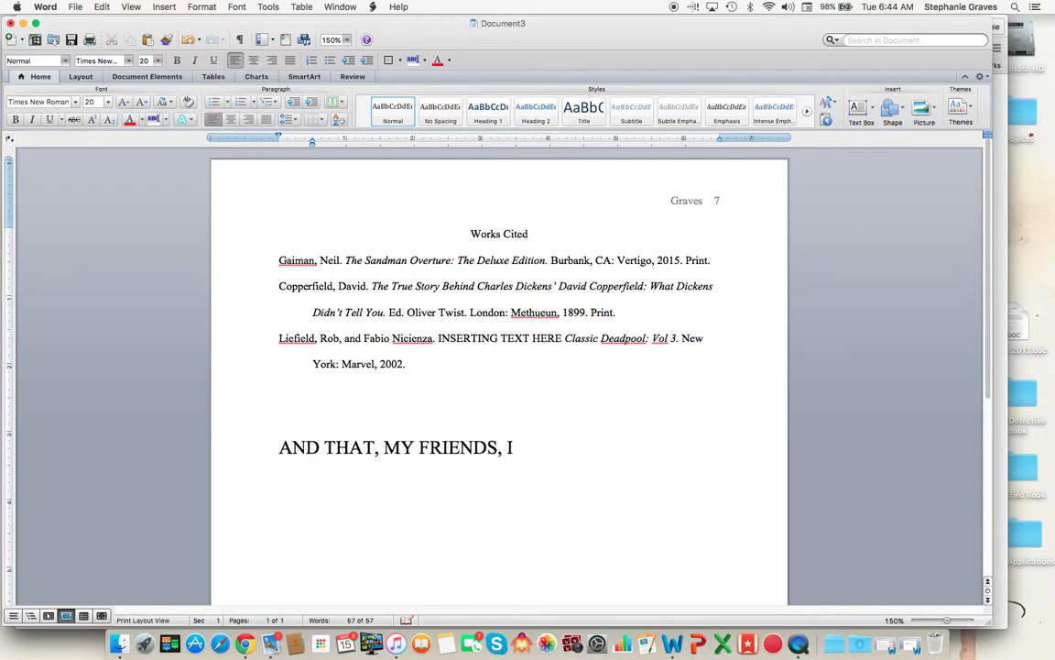
type("S HOW YOU D")
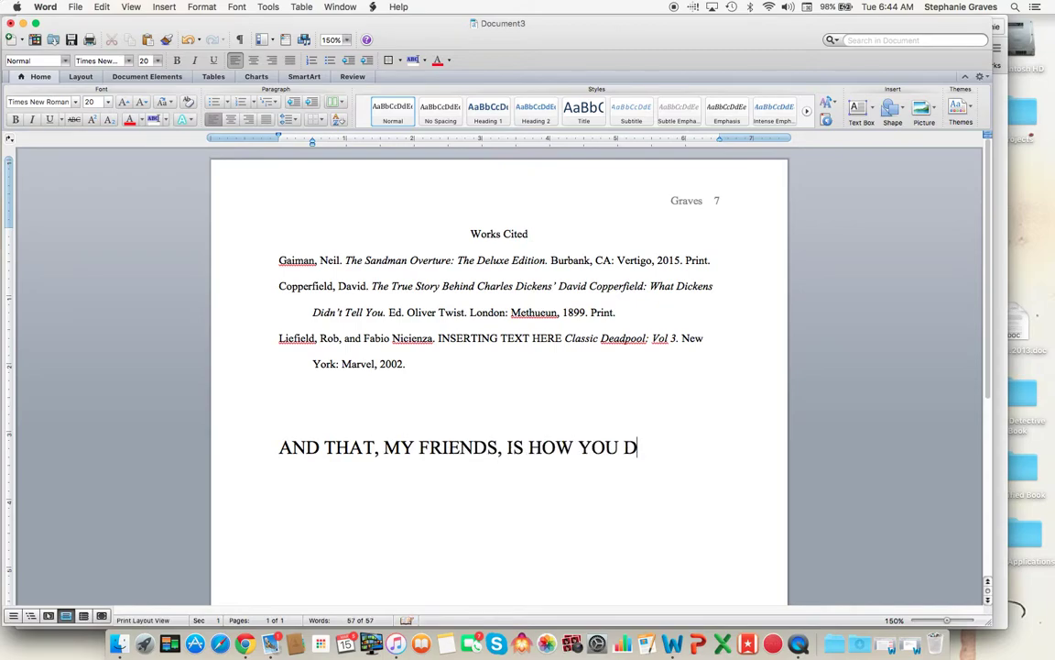
type("O A HANGING")
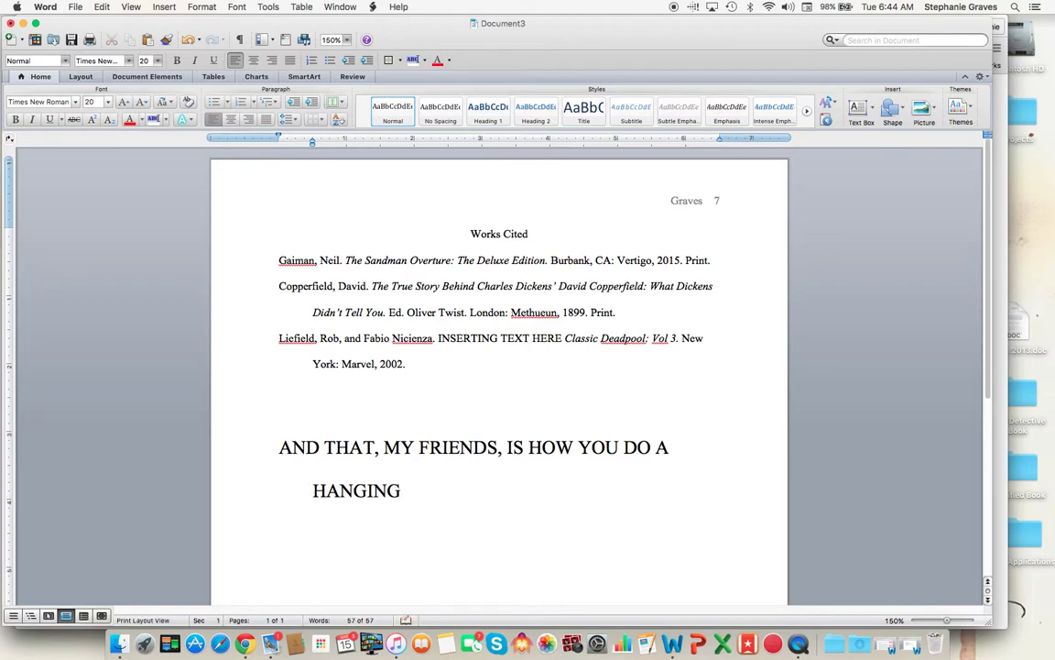
type(" INDENTION.")
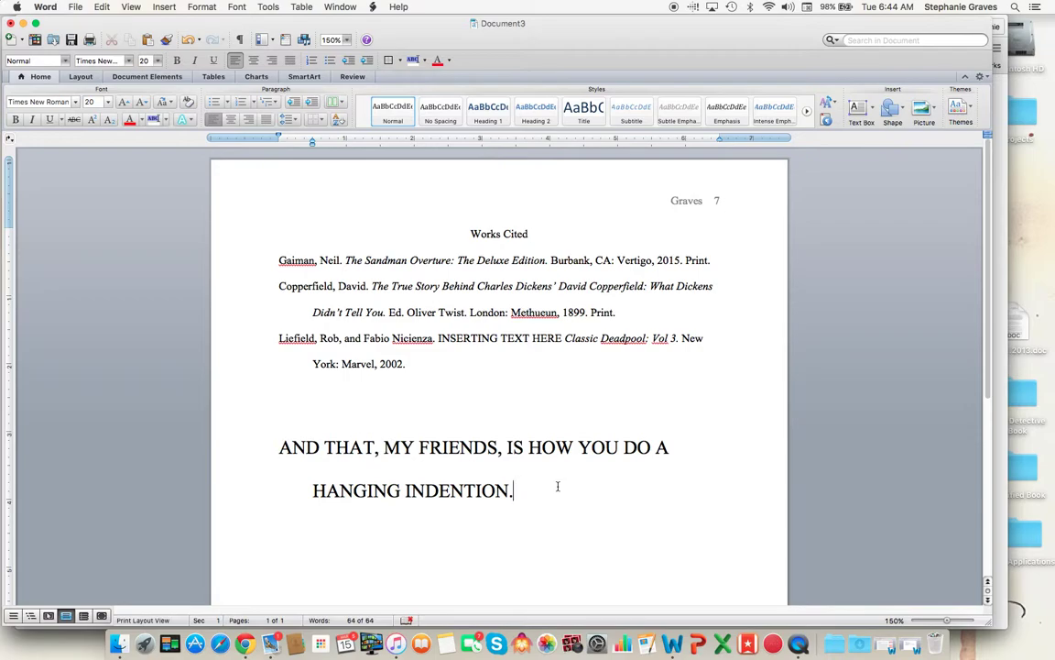
- Center-align the 'AND THAT, MY FRIENDS…' closing sentence below the citations
left_click_drag(542, 488, 279, 447)
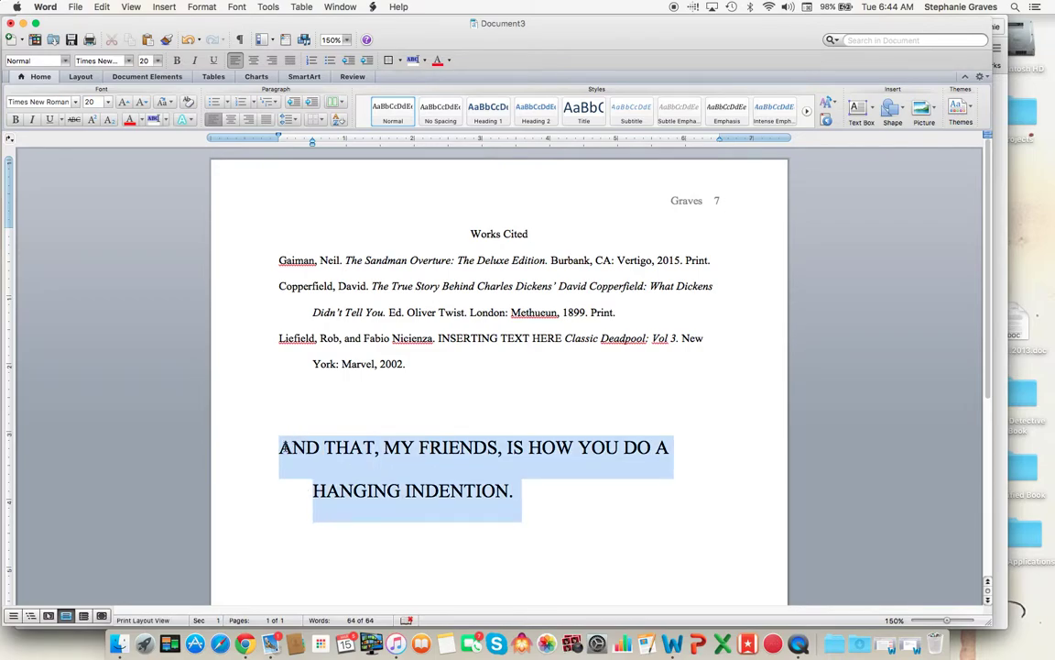
left_click(230, 119)
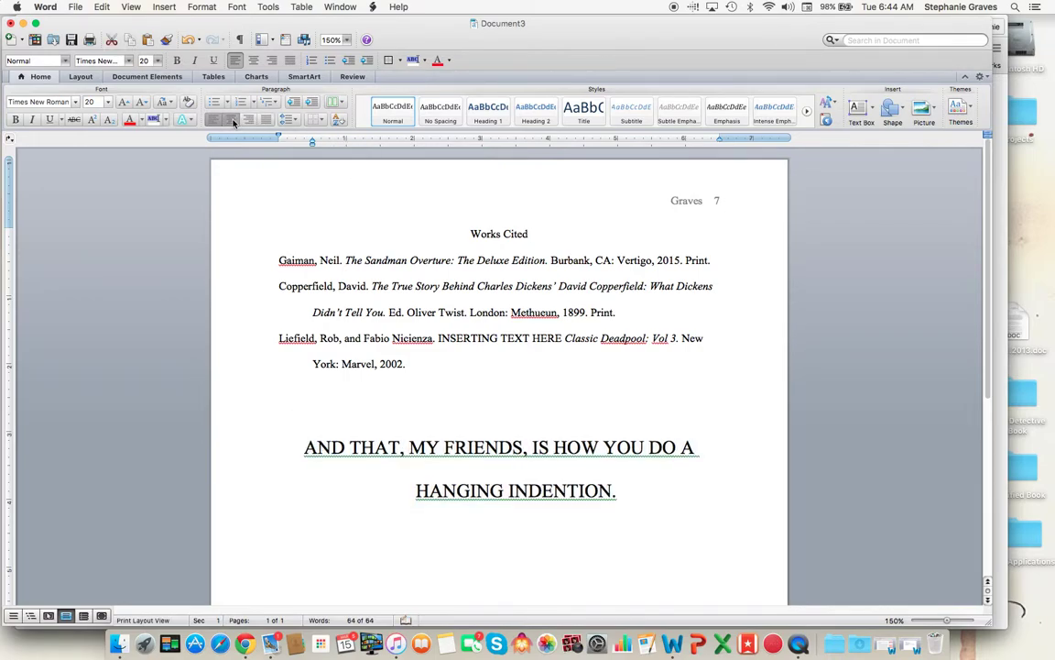
left_click(652, 495)
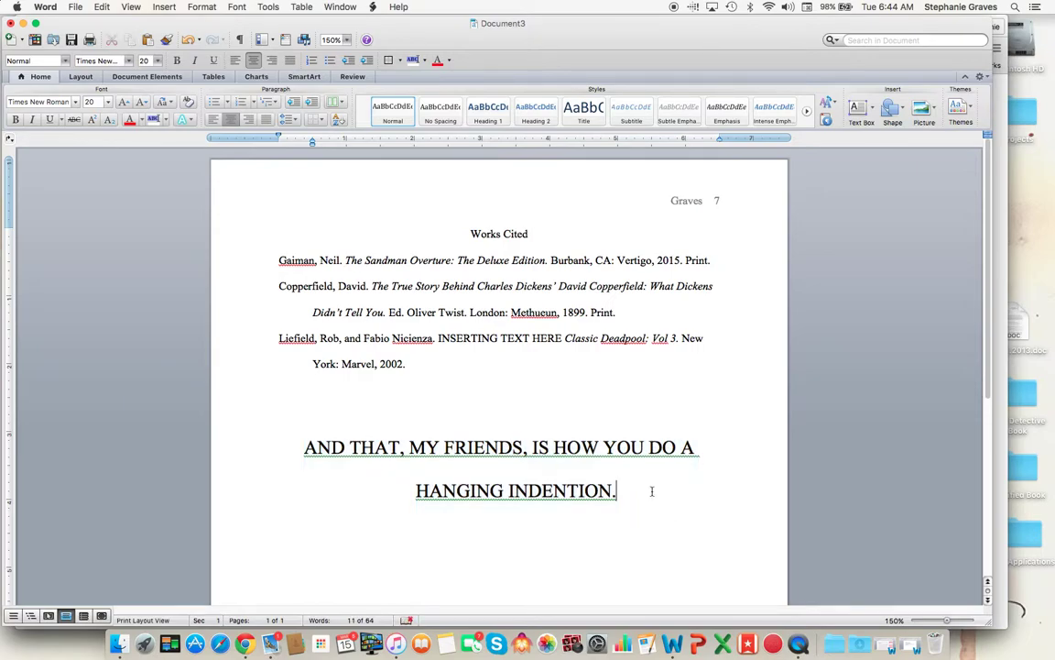